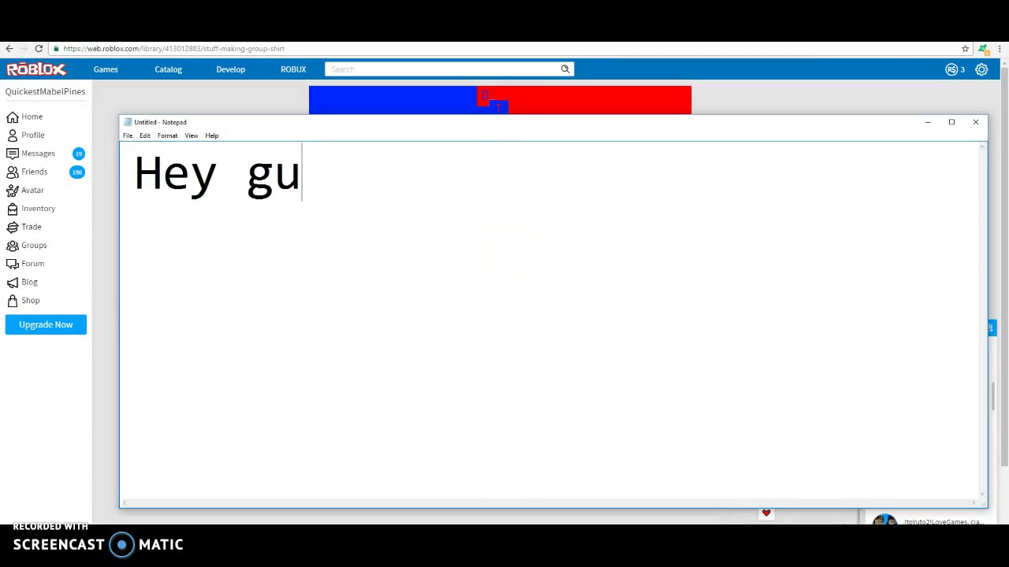
Replace the Notepad greeting with a caption telling viewers to go to the Catalog
{"action": "key", "text": "ctrl+a"}
{"action": "key", "text": "BackSpace"}
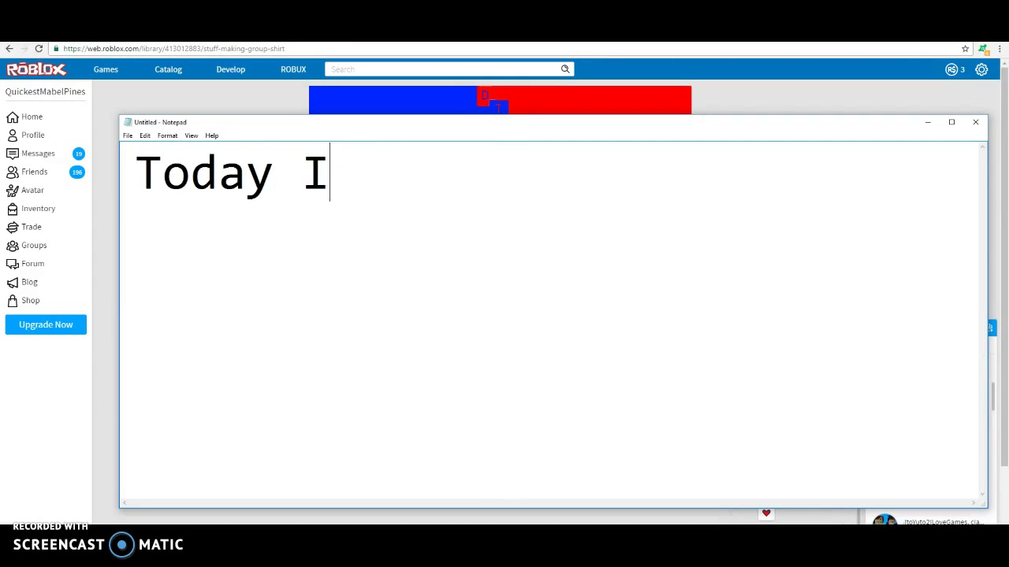
{"action": "type", "text": "how to get free T-shirts"}
{"action": "key", "text": "BackSpace"}
{"action": "key", "text": "BackSpace"}
{"action": "key", "text": "BackSpace"}
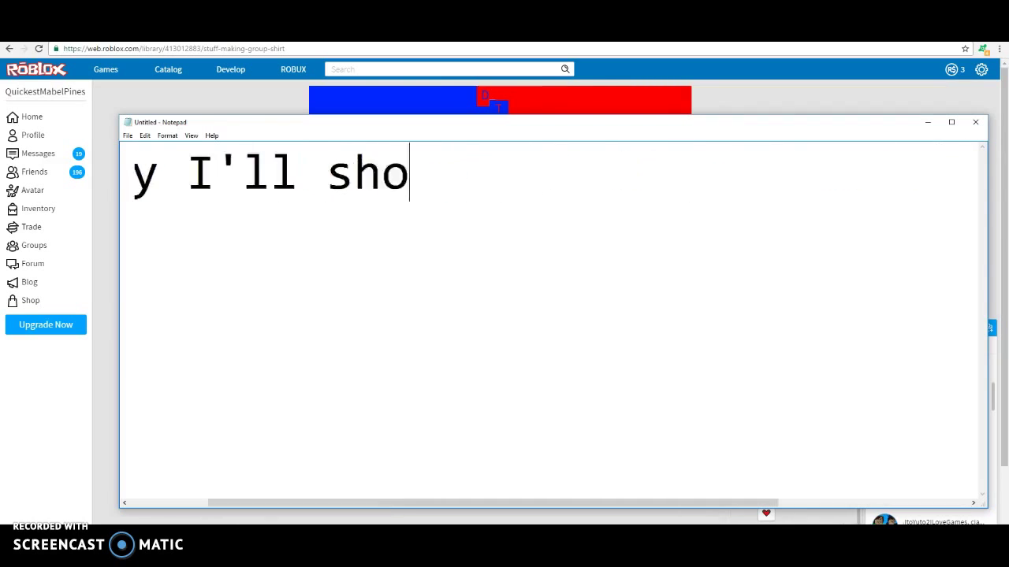
{"action": "key", "text": "BackSpace"}
{"action": "key", "text": "BackSpace"}
{"action": "key", "text": "BackSpace"}
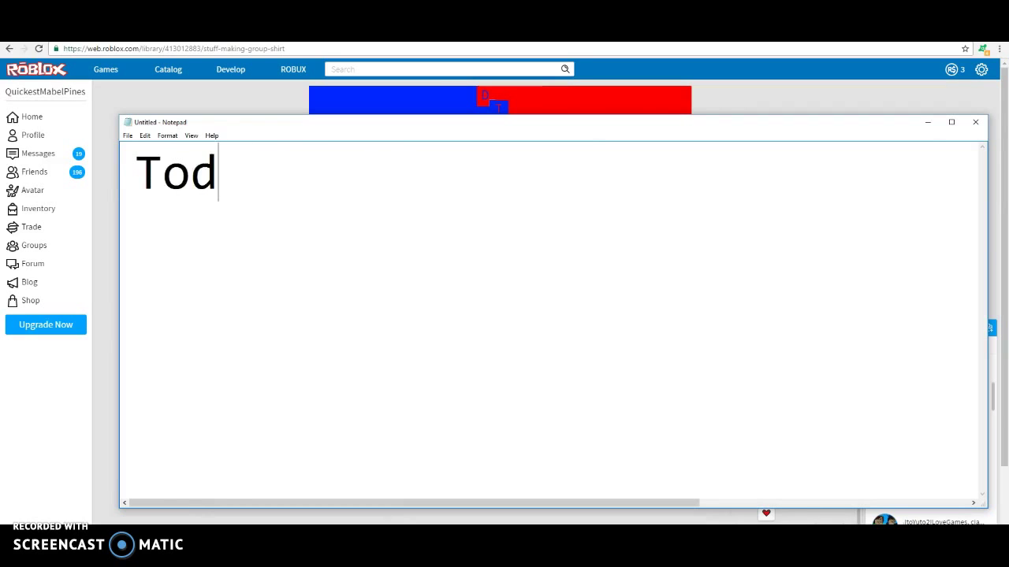
{"action": "type", "text": "o this you"}
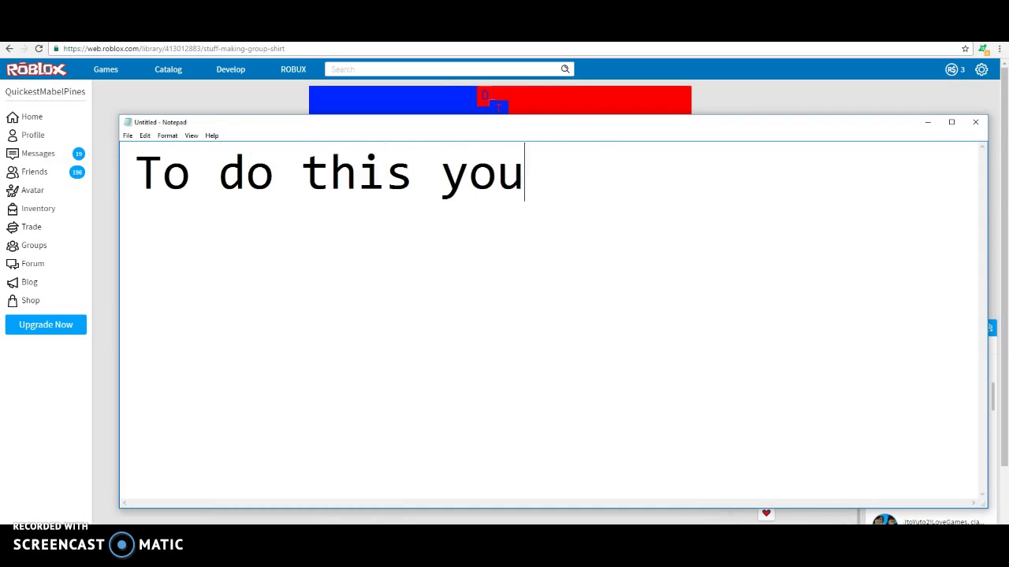
{"action": "type", "text": "to the Daatalog"}
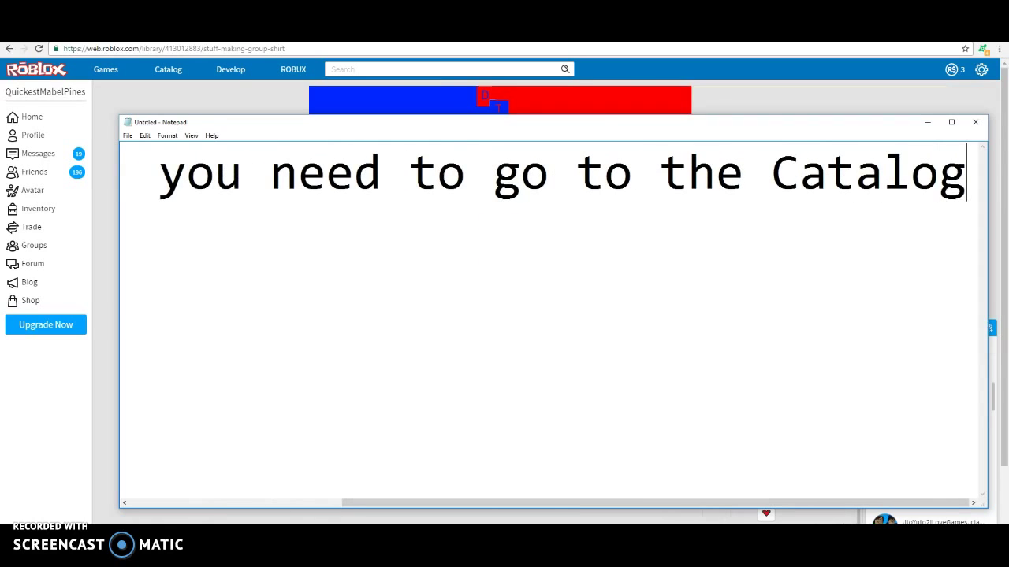
Open the Roblox Catalog's Clothing > T-Shirts listings
{"action": "left_click", "coordinate": [203, 91]}
{"action": "left_click", "coordinate": [166, 70]}
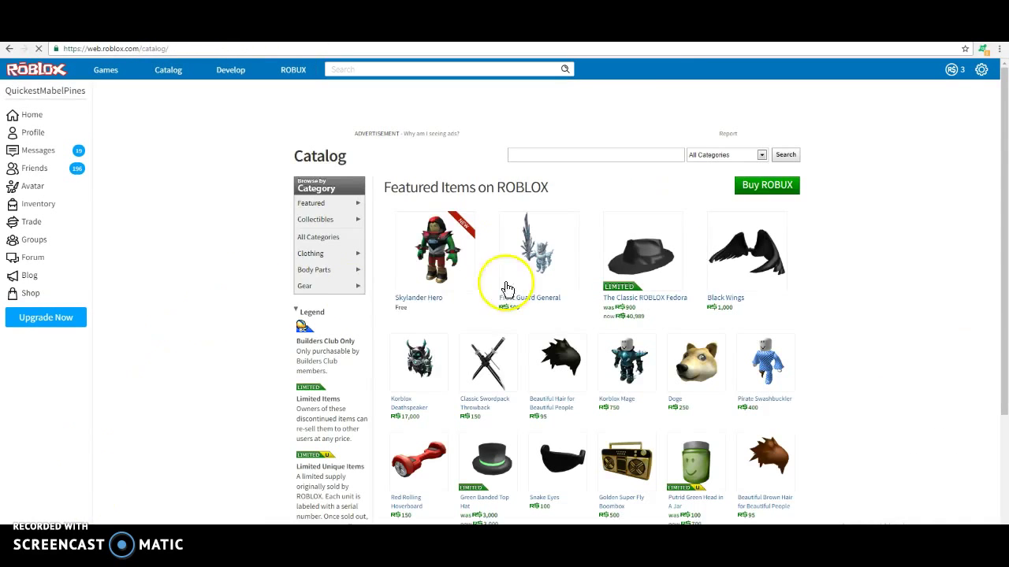
{"action": "mouse_move", "coordinate": [317, 253]}
{"action": "left_click", "coordinate": [370, 269]}
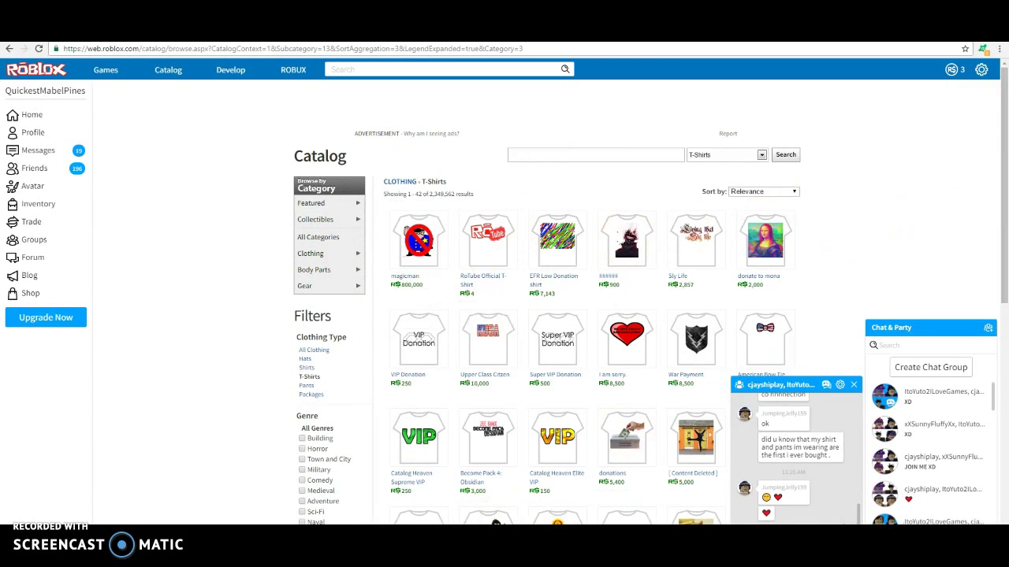
Change the Notepad caption to 'Look for the T-shirt you want'
{"action": "key", "text": "alt+Tab"}
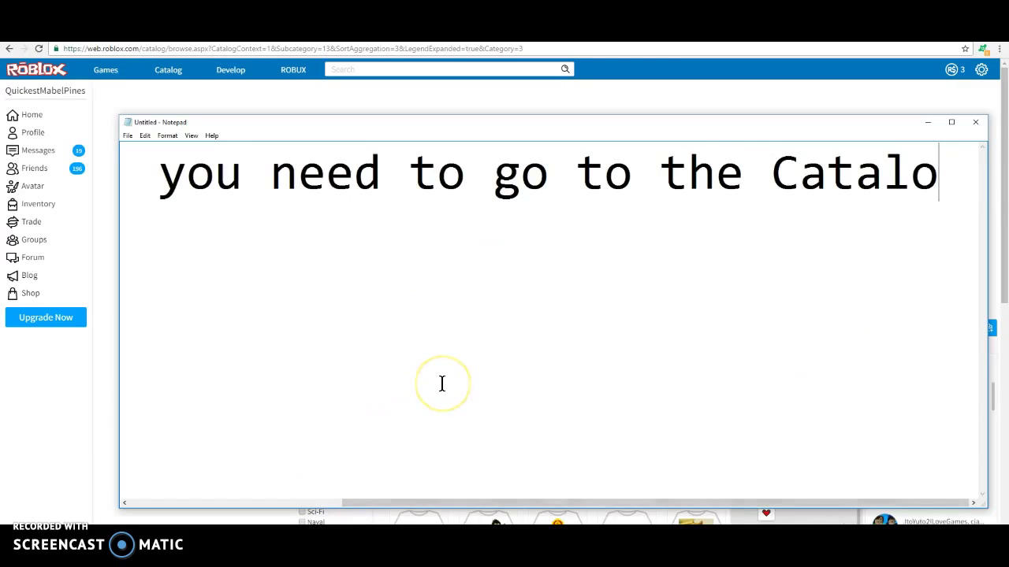
{"action": "key", "text": "BackSpace"}
{"action": "key", "text": "BackSpace"}
{"action": "key", "text": "BackSpace"}
{"action": "type", "text": "Look for the T-shirt you"}
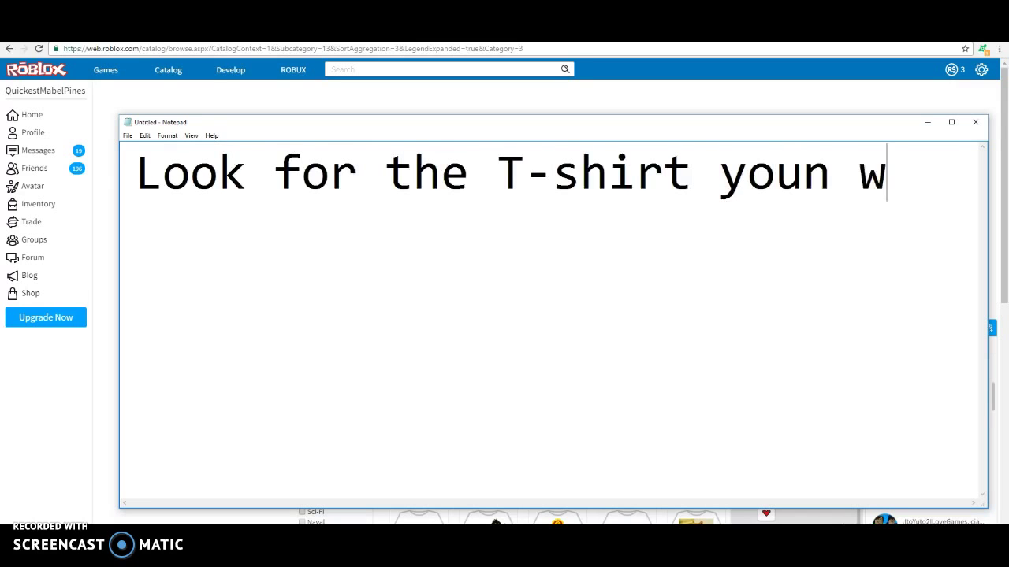
{"action": "type", "text": "want"}
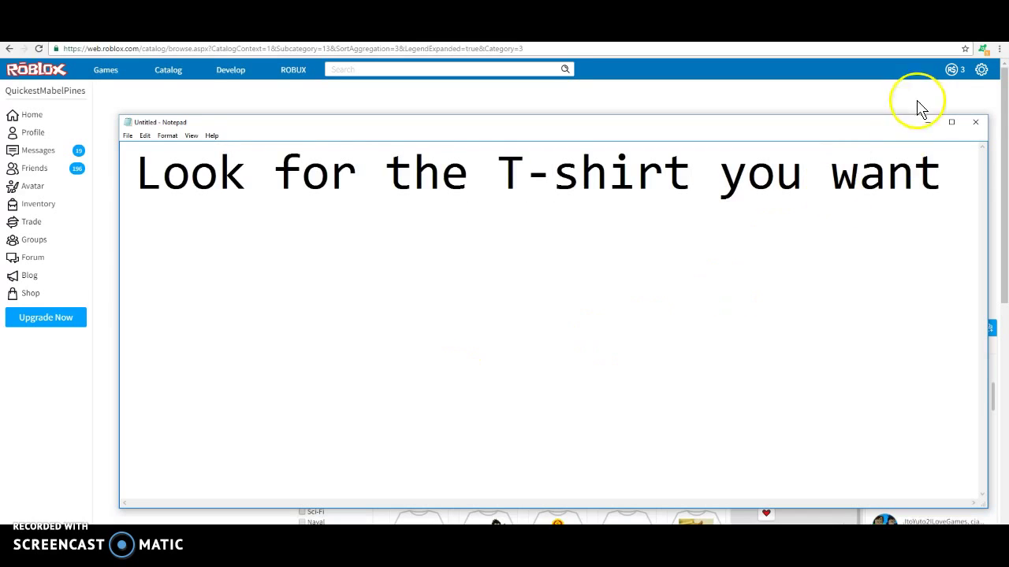
Scroll the T-shirt listings and open the RoTube Official T-Shirt page
{"action": "left_click", "coordinate": [925, 120]}
{"action": "mouse_move", "coordinate": [1005, 268]}
{"action": "left_mouse_down"}
{"action": "mouse_move", "coordinate": [1005, 446]}
{"action": "mouse_move", "coordinate": [995, 224]}
{"action": "left_mouse_up"}
{"action": "left_click", "coordinate": [501, 209]}
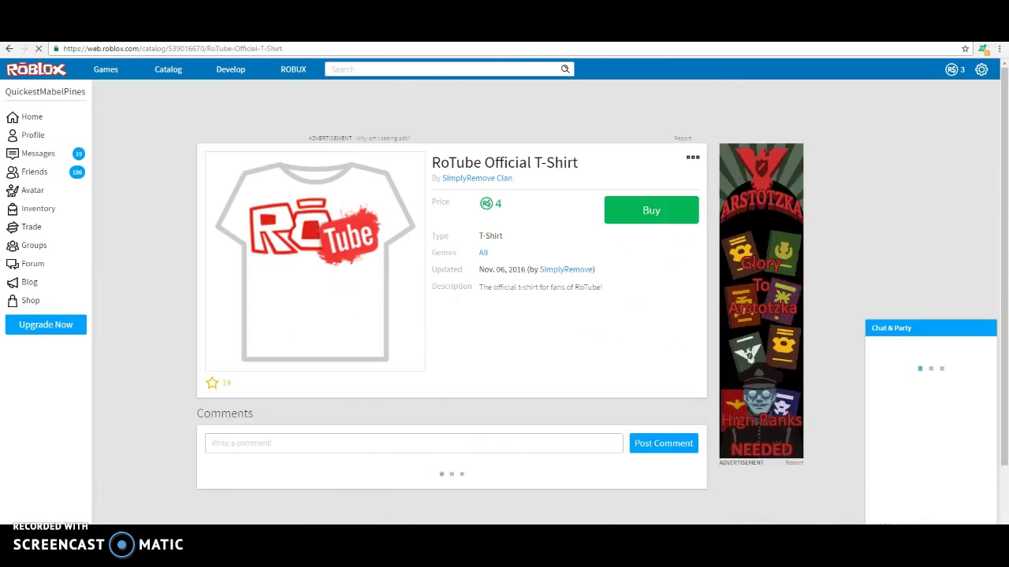
Rewrite the caption through warning and taskbar notes, ending on 'Lower the last number'
{"action": "key", "text": "alt+Tab"}
{"action": "mouse_move", "coordinate": [944, 178]}
{"action": "left_mouse_down"}
{"action": "mouse_move", "coordinate": [592, 184]}
{"action": "mouse_move", "coordinate": [129, 213]}
{"action": "left_mouse_up"}
{"action": "key", "text": "BackSpace"}
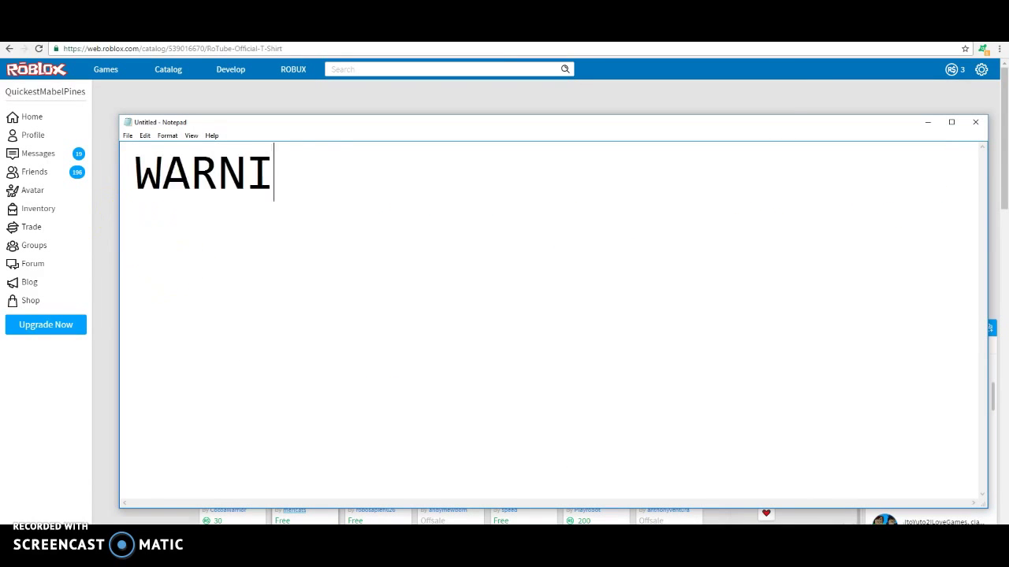
{"action": "type", "text": "NG it only w"}
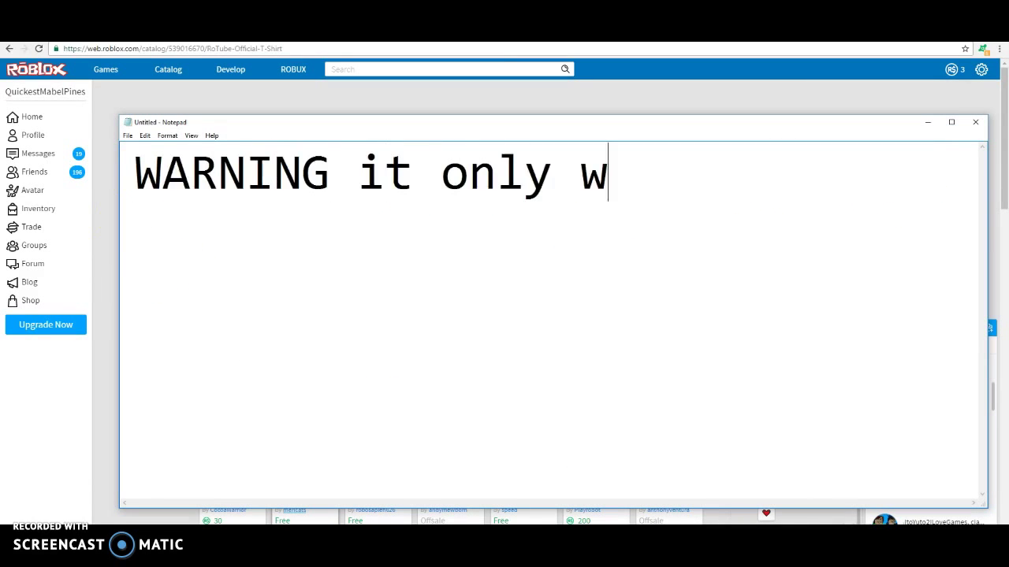
{"action": "type", "text": "orks at some T-"}
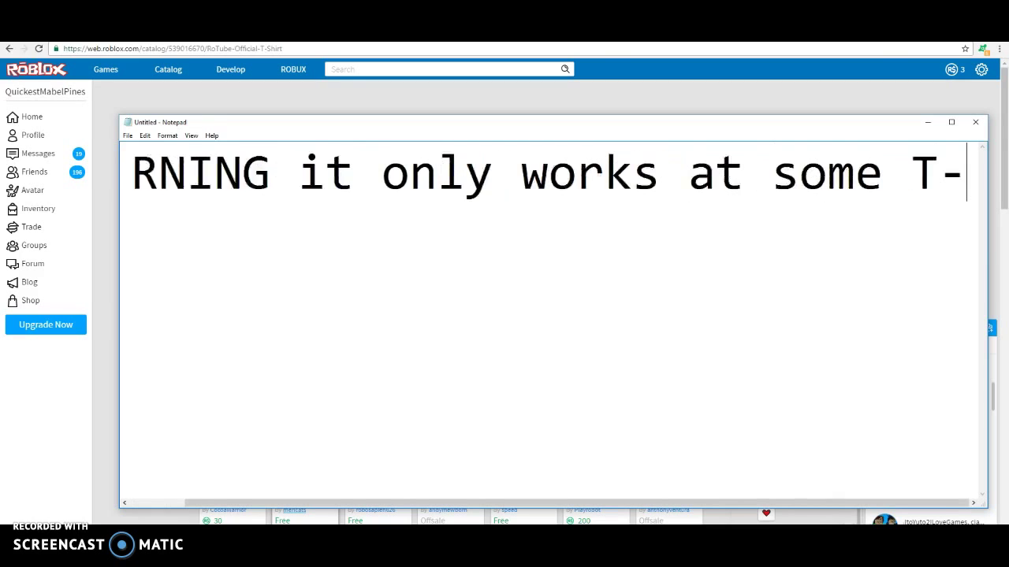
{"action": "type", "text": "shirt"}
{"action": "key", "text": "BackSpace"}
{"action": "key", "text": "BackSpace"}
{"action": "key", "text": "BackSpace"}
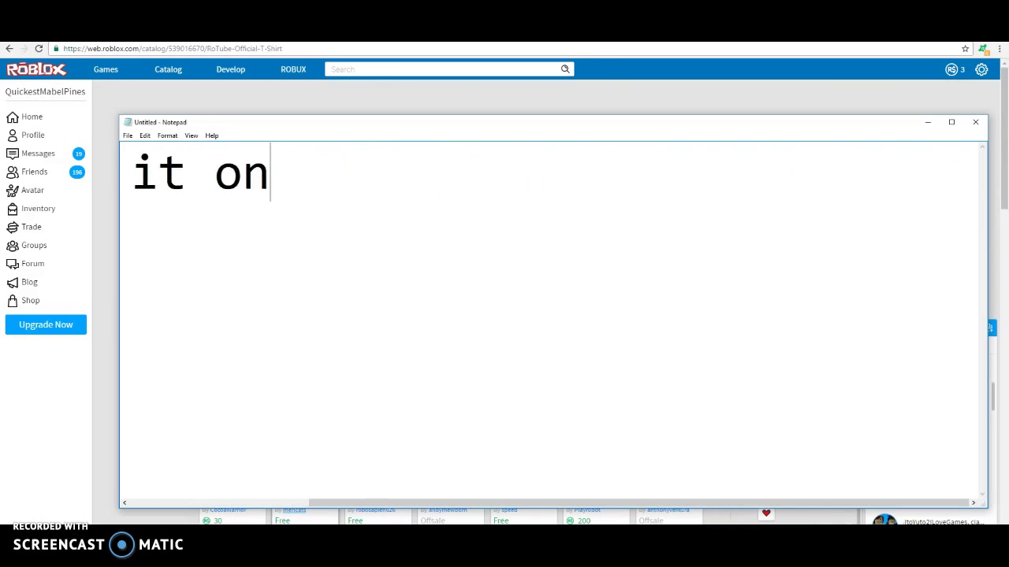
{"action": "key", "text": "BackSpace"}
{"action": "key", "text": "BackSpace"}
{"action": "key", "text": "BackSpace"}
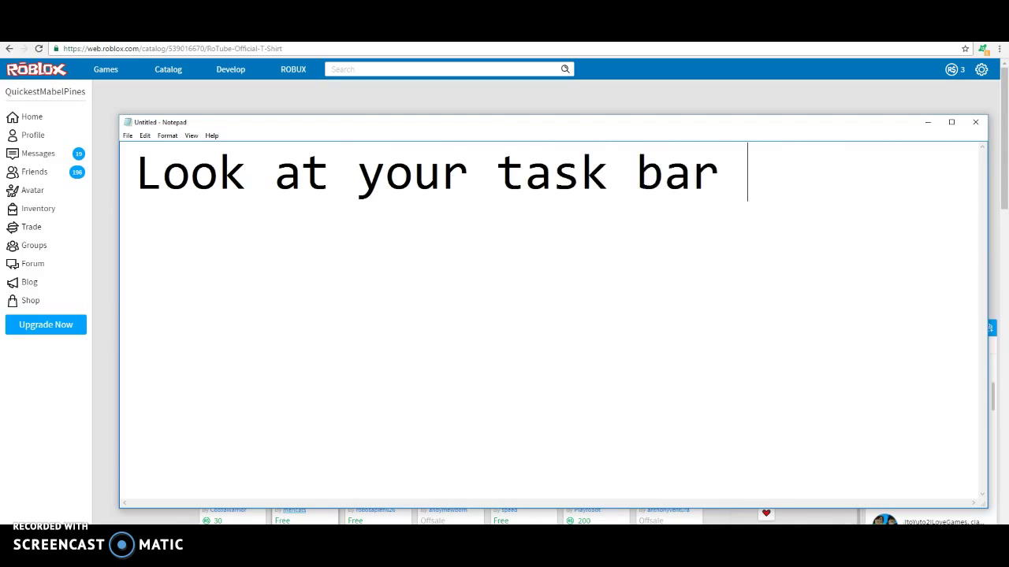
{"action": "type", "text": "nd the number"}
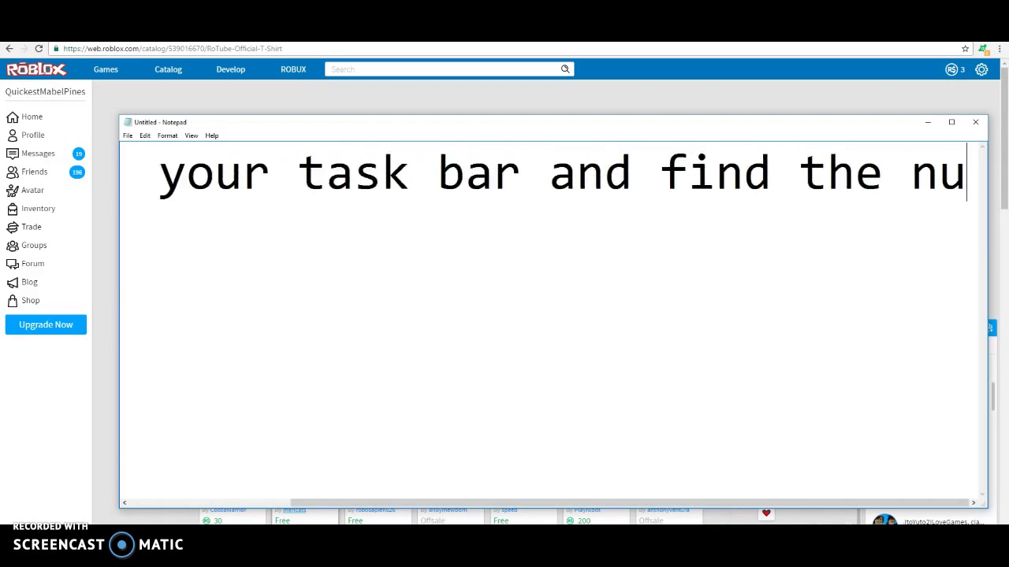
{"action": "key", "text": "BackSpace"}
{"action": "key", "text": "BackSpace"}
{"action": "key", "text": "BackSpace"}
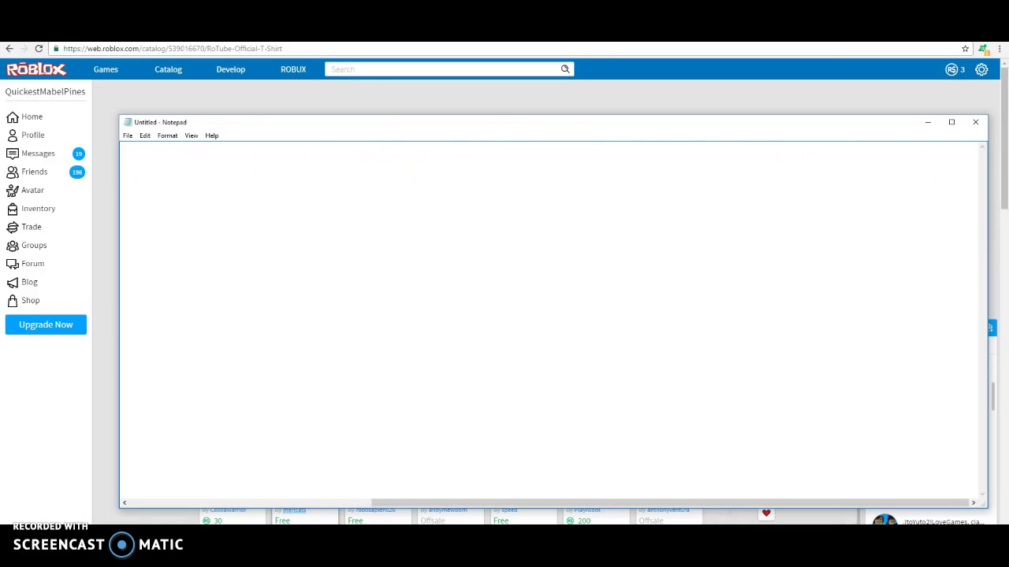
{"action": "type", "text": "L"}
{"action": "key", "text": "BackSpace"}
{"action": "type", "text": "ower th"}
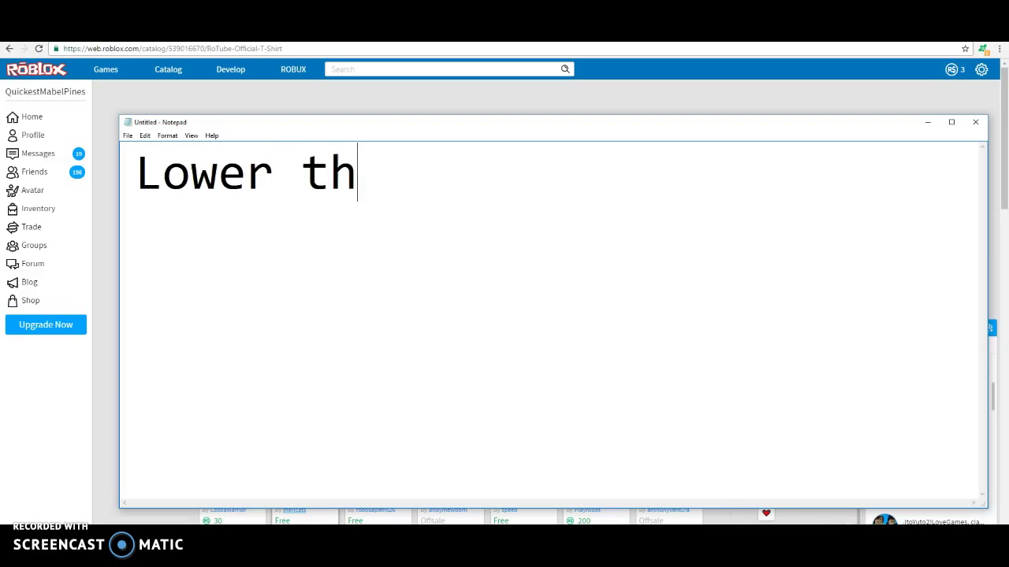
{"action": "type", "text": "e last number"}
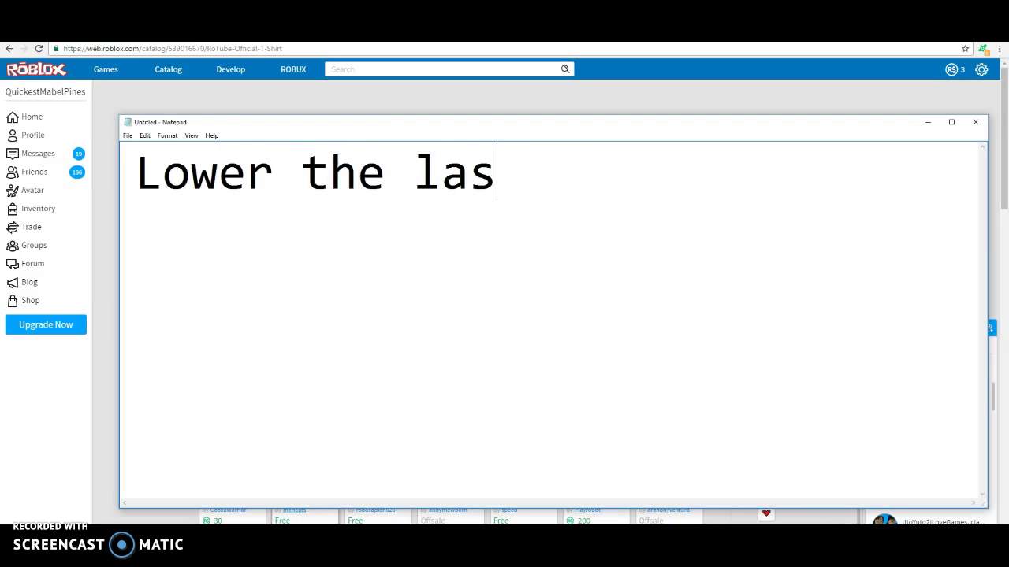
Return to the Roblox Catalog's Clothing > T-Shirts listings
{"action": "left_click", "coordinate": [929, 124]}
{"action": "left_click", "coordinate": [206, 50]}
{"action": "left_click", "coordinate": [204, 51]}
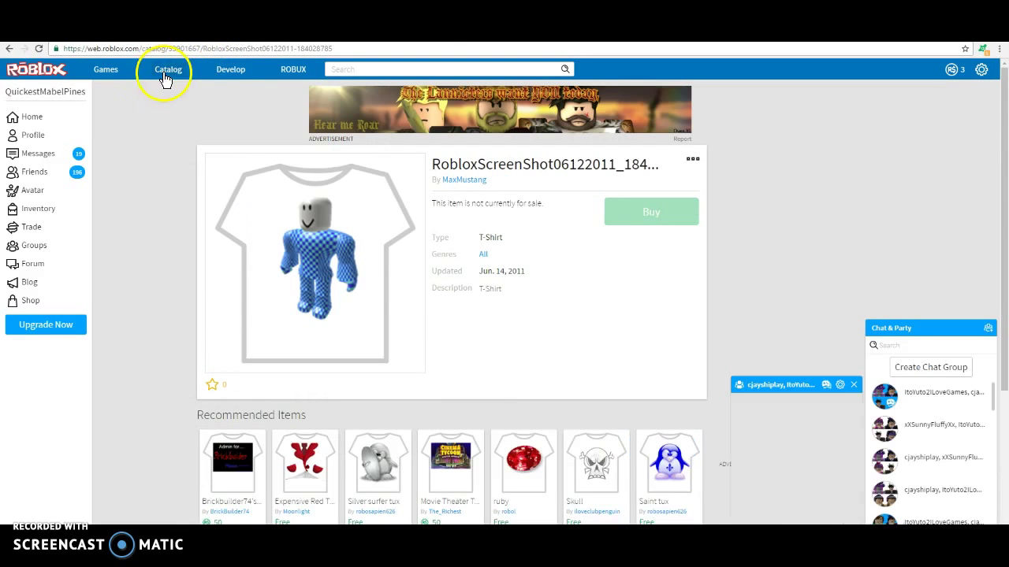
{"action": "left_click", "coordinate": [165, 79]}
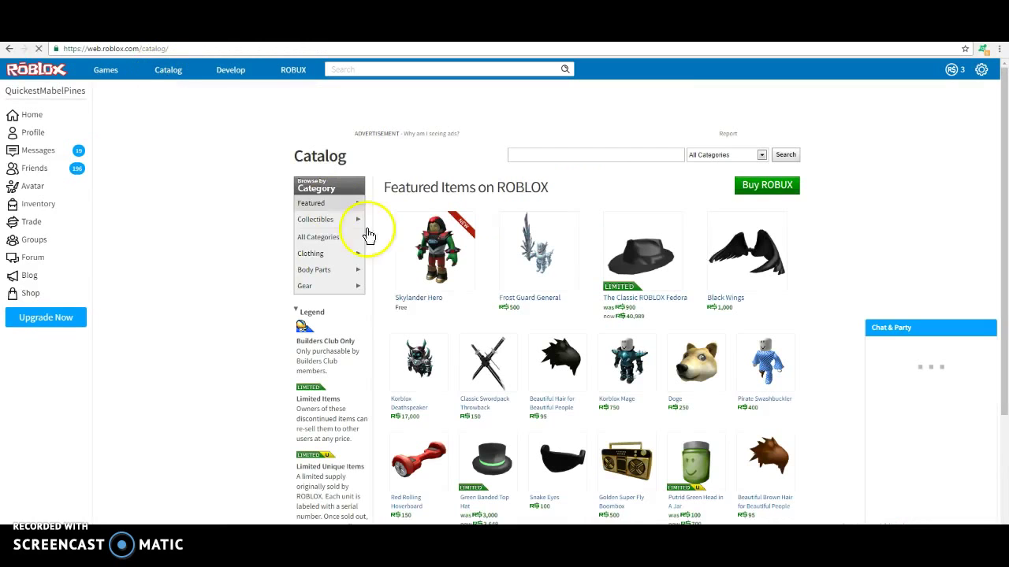
{"action": "mouse_move", "coordinate": [339, 260]}
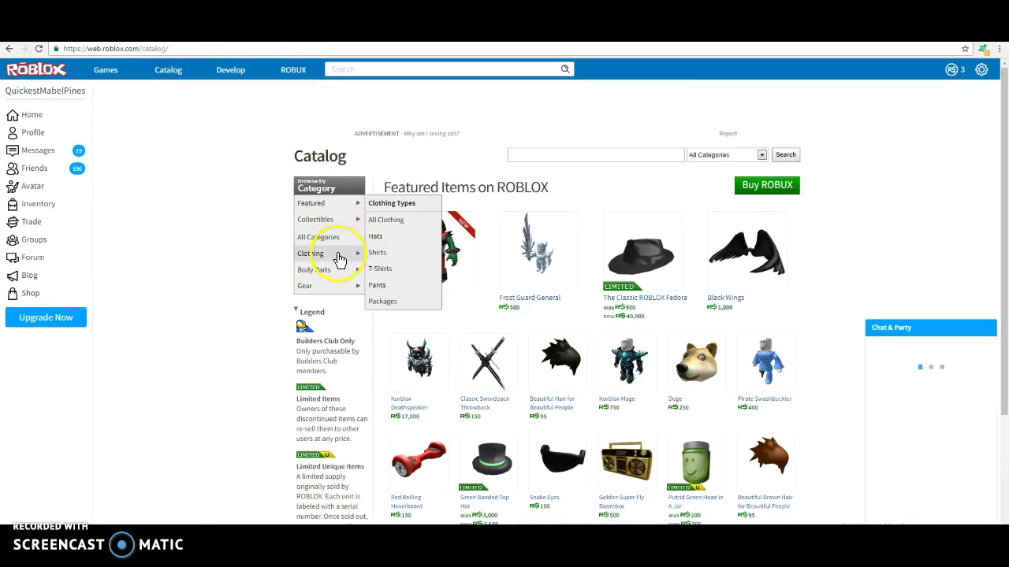
{"action": "left_click", "coordinate": [380, 268]}
Open the stuff making group shirt page and select the old Notepad caption
{"action": "left_click_drag", "start_coordinate": [992, 202], "coordinate": [1005, 459]}
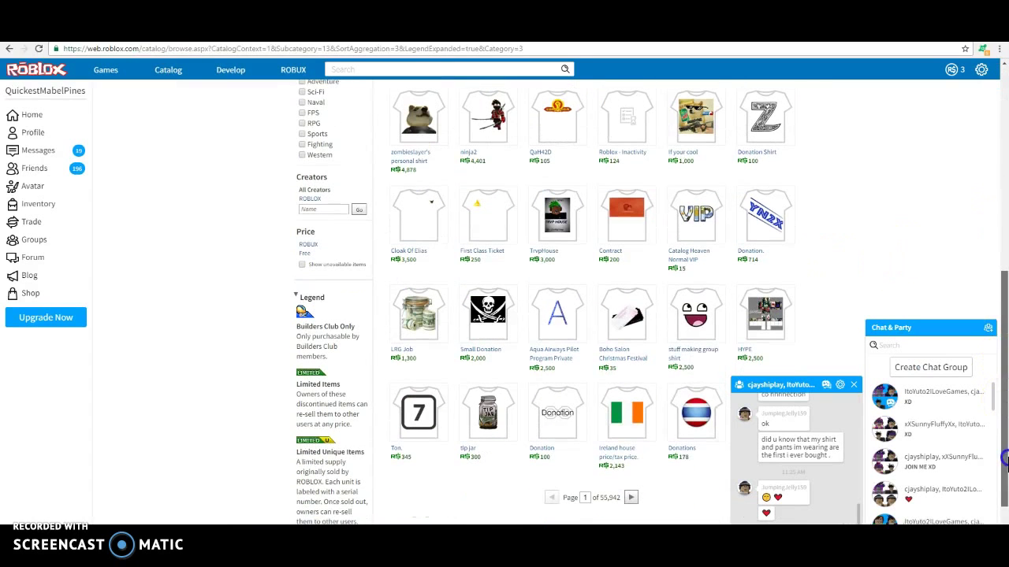
{"action": "left_click", "coordinate": [696, 315]}
{"action": "key", "text": "alt+Tab"}
{"action": "left_click_drag", "start_coordinate": [135, 198], "coordinate": [688, 219]}
Replace the caption with 'See it only works for some T-shirts'
{"action": "key", "text": "BackSpace"}
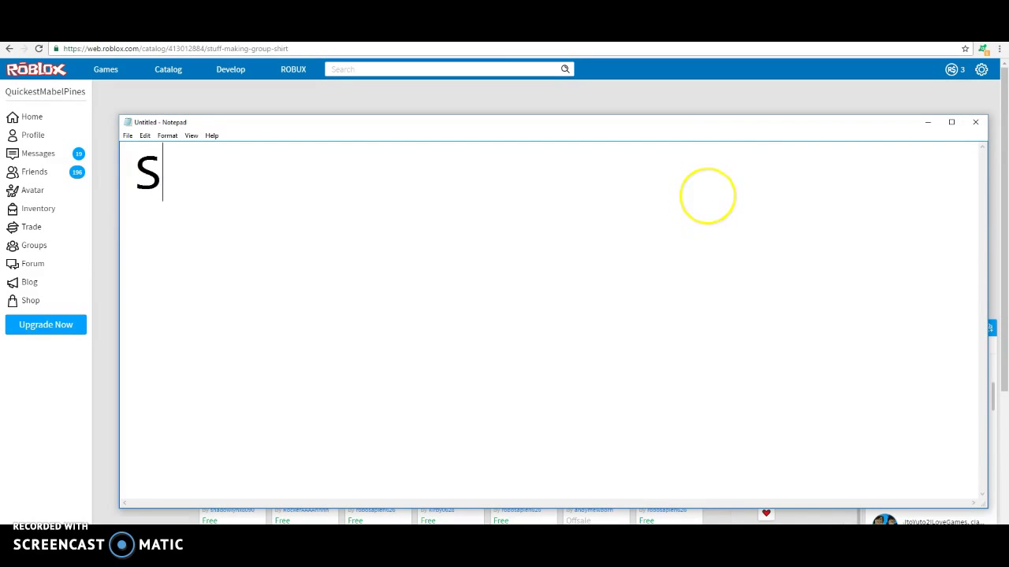
{"action": "type", "text": "y works for "}
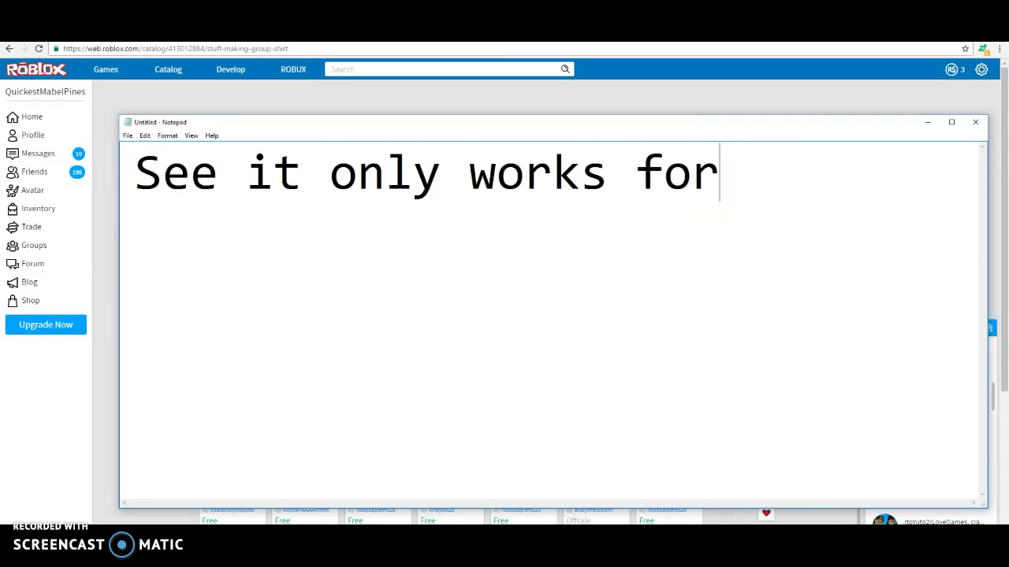
{"action": "type", "text": "some T-shirts"}
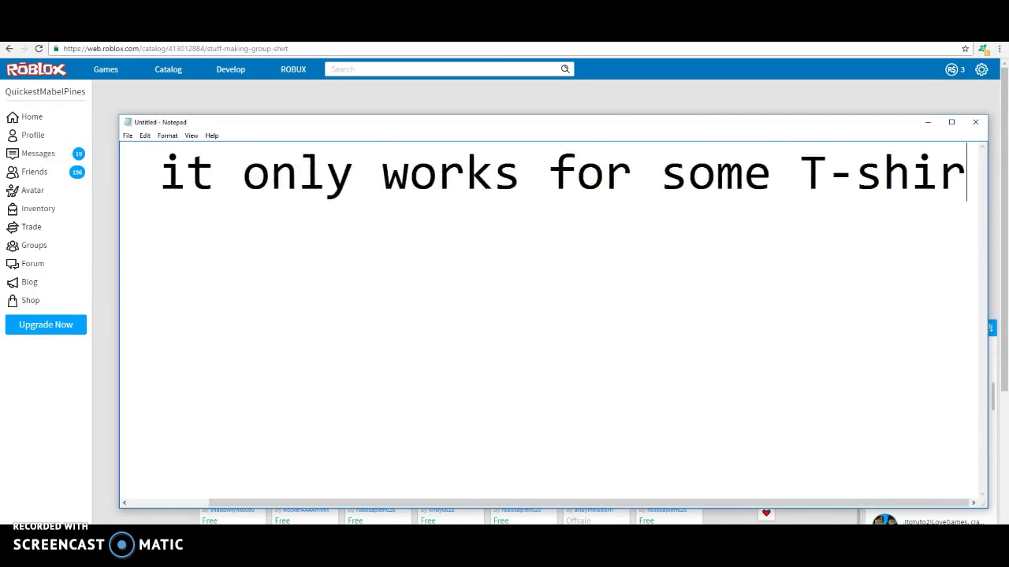
Edit the shirt's item URL, lowering the ID to 413012883, and load the page
{"action": "left_click", "coordinate": [930, 124]}
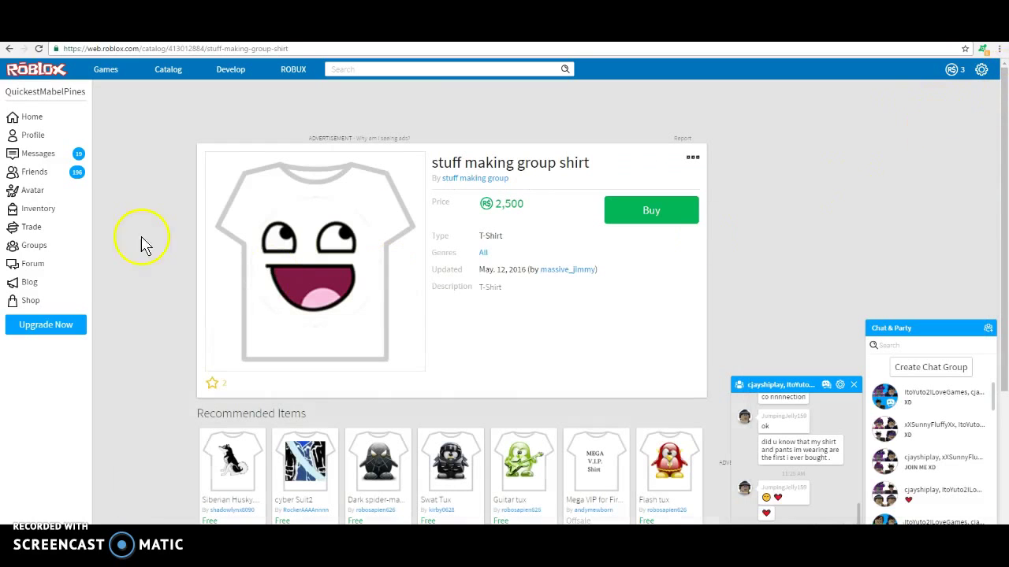
{"action": "left_click", "coordinate": [203, 53]}
{"action": "left_click", "coordinate": [203, 53]}
{"action": "type", "text": "/"}
{"action": "key", "text": "Return"}
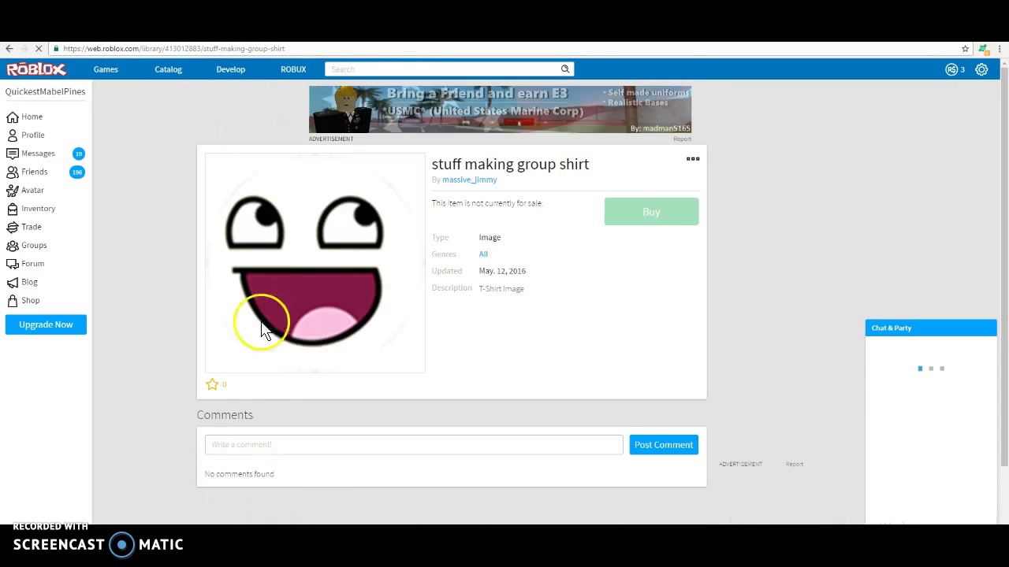
Clear the old Notepad caption to make room for a new one
{"action": "key", "text": "alt+Tab"}
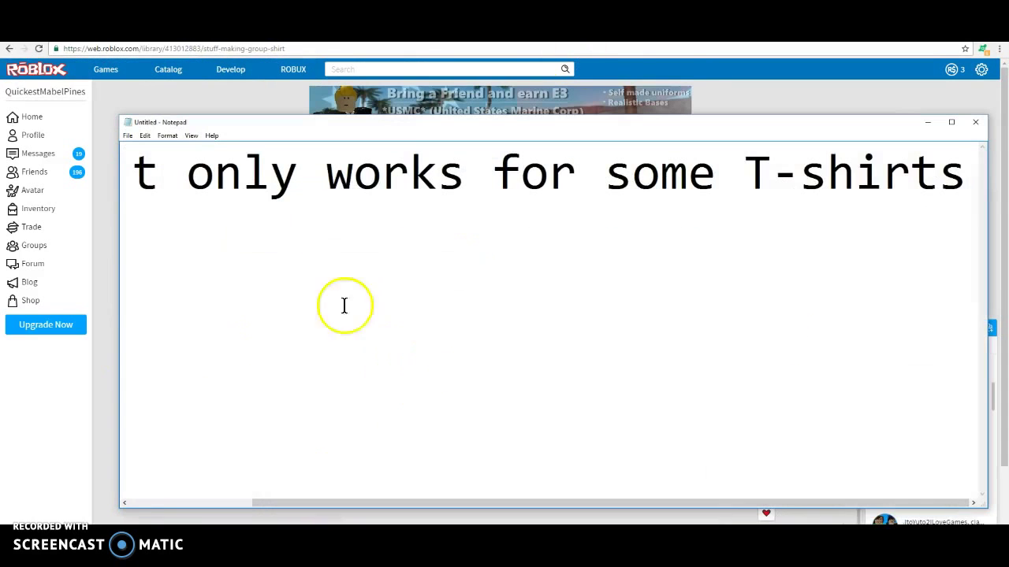
{"action": "mouse_move", "coordinate": [973, 183]}
{"action": "left_mouse_down"}
{"action": "mouse_move", "coordinate": [522, 209]}
{"action": "mouse_move", "coordinate": [959, 216]}
{"action": "mouse_move", "coordinate": [900, 179]}
{"action": "mouse_move", "coordinate": [70, 142]}
{"action": "left_mouse_up"}
{"action": "key", "text": "BackSpace"}
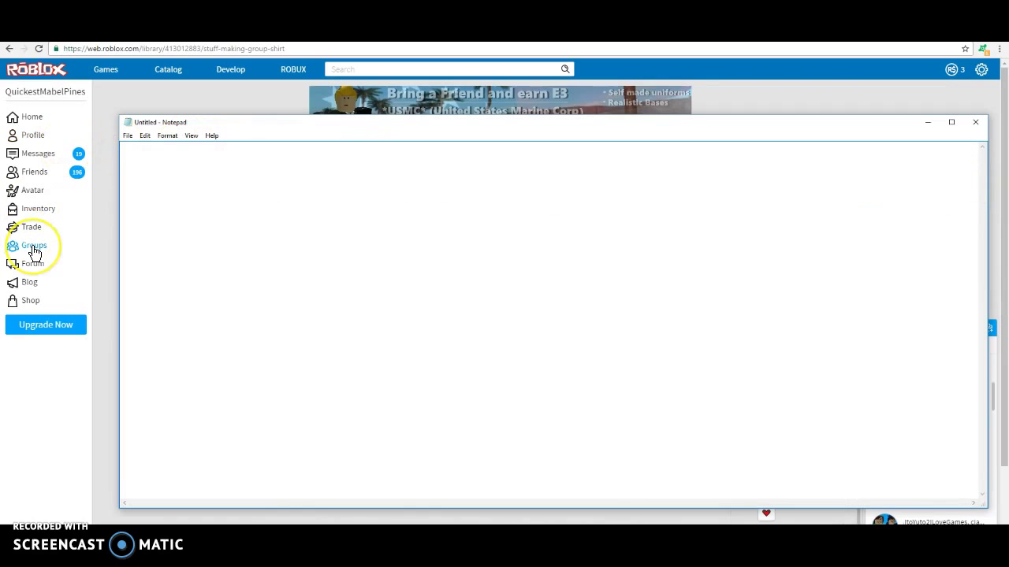
Finish the caption as 'Right click' and bring up the smiley image's options
{"action": "type", "text": "Right click"}
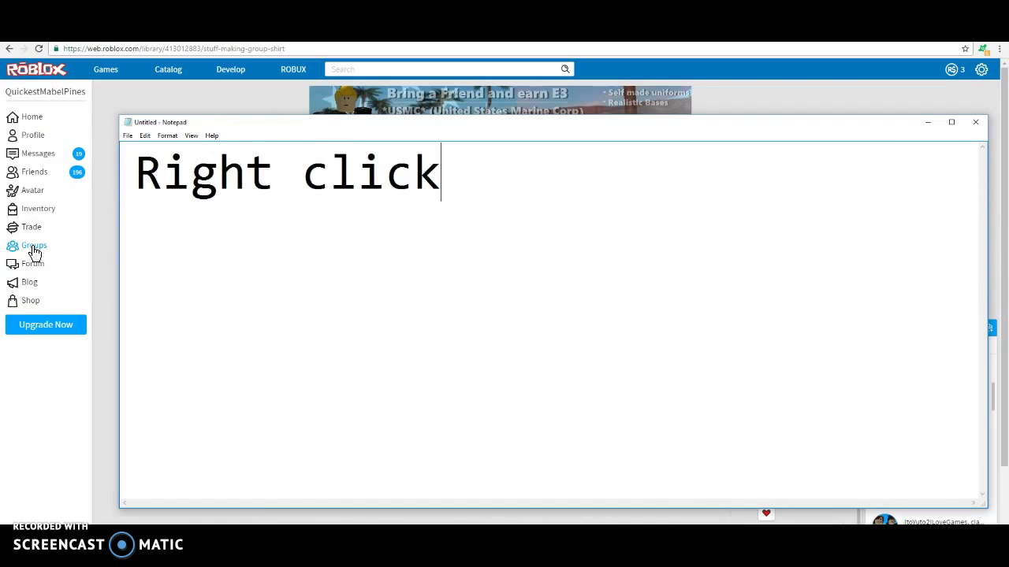
{"action": "left_click", "coordinate": [927, 122]}
{"action": "right_click", "coordinate": [269, 266]}
Save the smiley shirt image into Downloads as EPIC FACE
{"action": "left_click", "coordinate": [312, 287]}
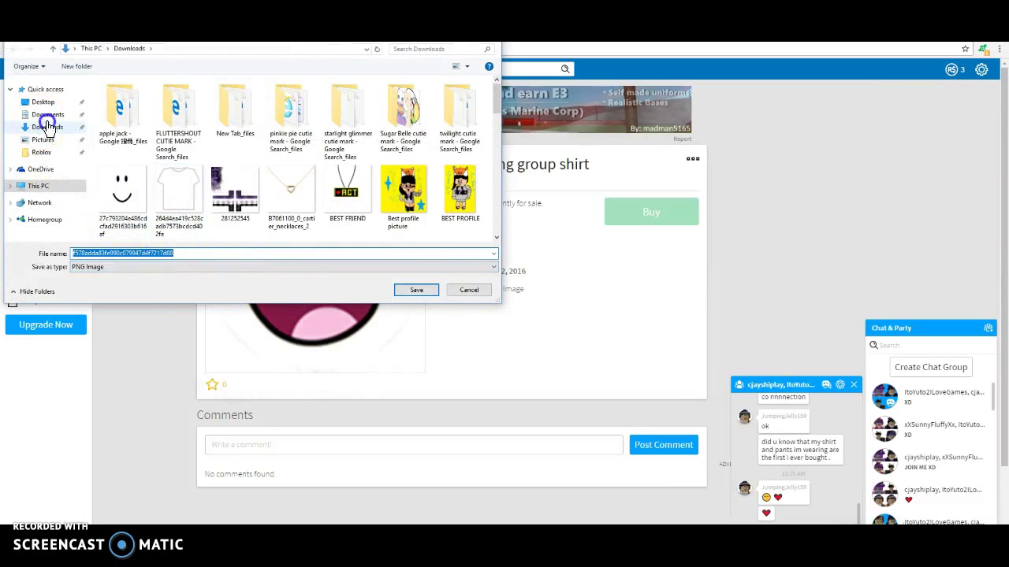
{"action": "left_click", "coordinate": [46, 117]}
{"action": "left_click", "coordinate": [37, 127]}
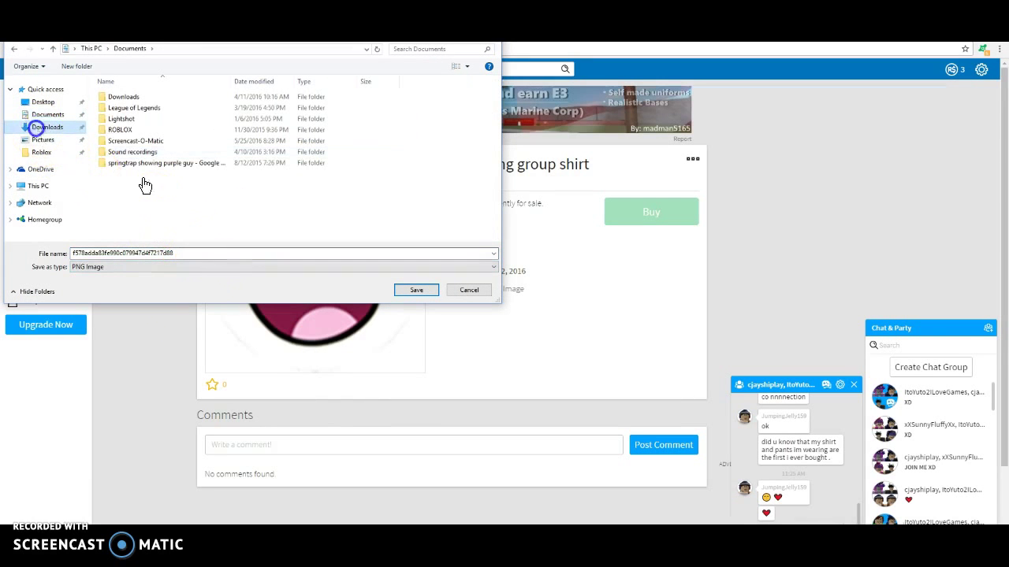
{"action": "double_click", "coordinate": [223, 253]}
{"action": "key", "text": "BackSpace"}
{"action": "type", "text": "EPIC FAC"}
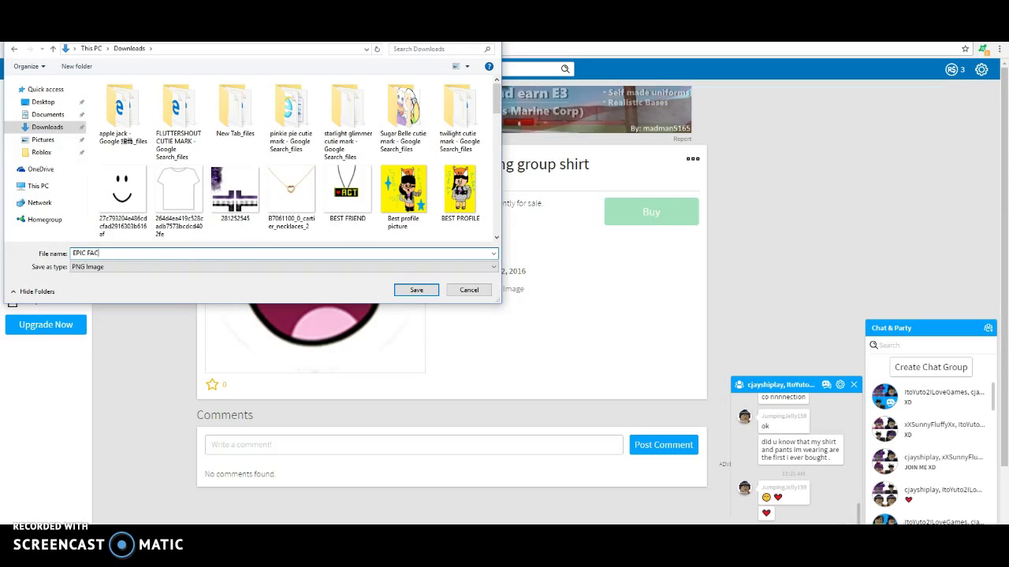
{"action": "type", "text": "E"}
{"action": "left_click", "coordinate": [420, 291]}
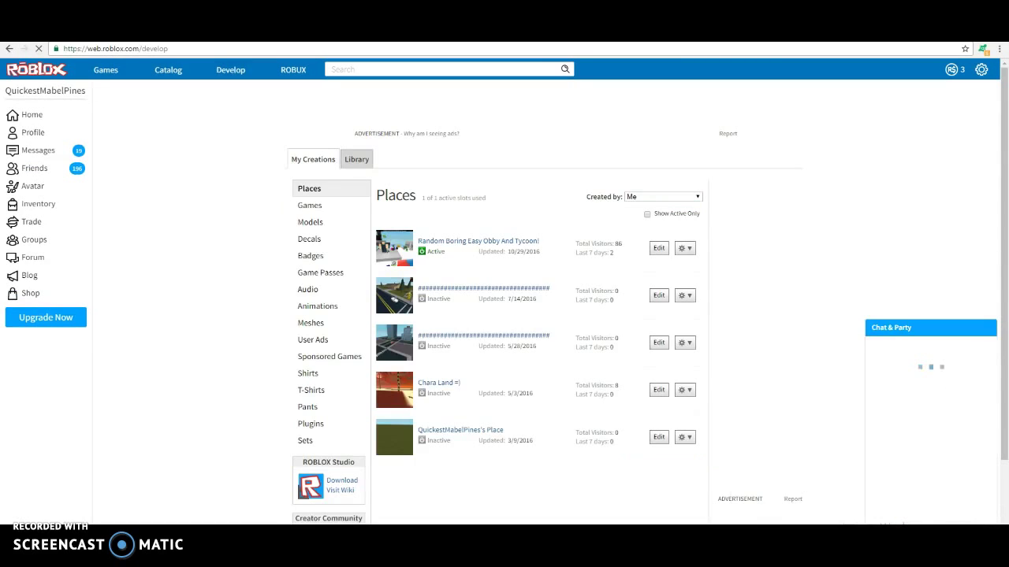
Change the Notepad caption to 'Upload'
{"action": "key", "text": "alt+Tab"}
{"action": "mouse_move", "coordinate": [163, 180]}
{"action": "left_mouse_down"}
{"action": "mouse_move", "coordinate": [130, 179]}
{"action": "mouse_move", "coordinate": [513, 182]}
{"action": "left_mouse_up"}
{"action": "key", "text": "BackSpace"}
{"action": "type", "text": "load"}
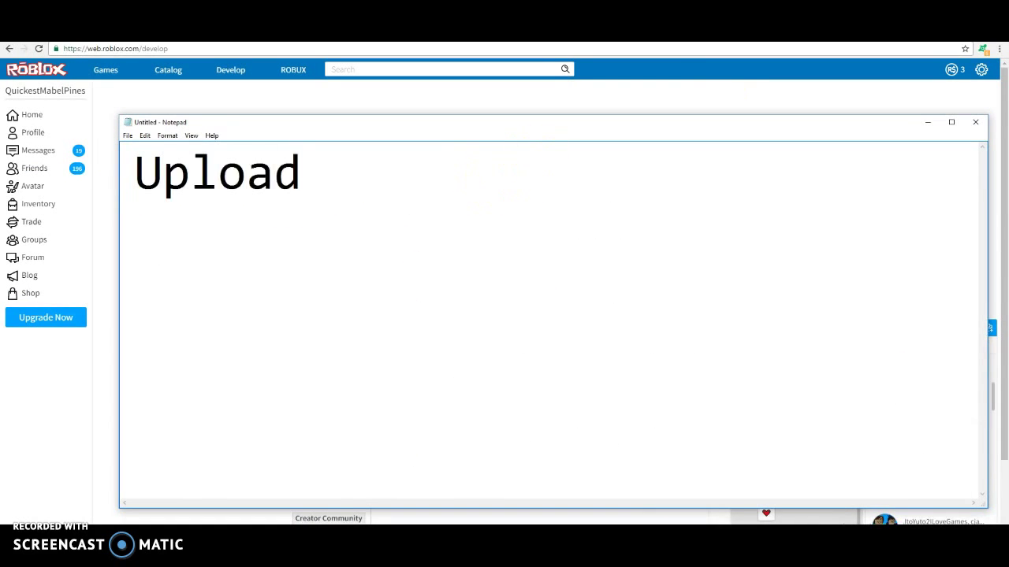
Upload EPIC FACE.png as a new T-shirt from the Develop T-Shirts page
{"action": "left_click", "coordinate": [928, 123]}
{"action": "left_click", "coordinate": [320, 386]}
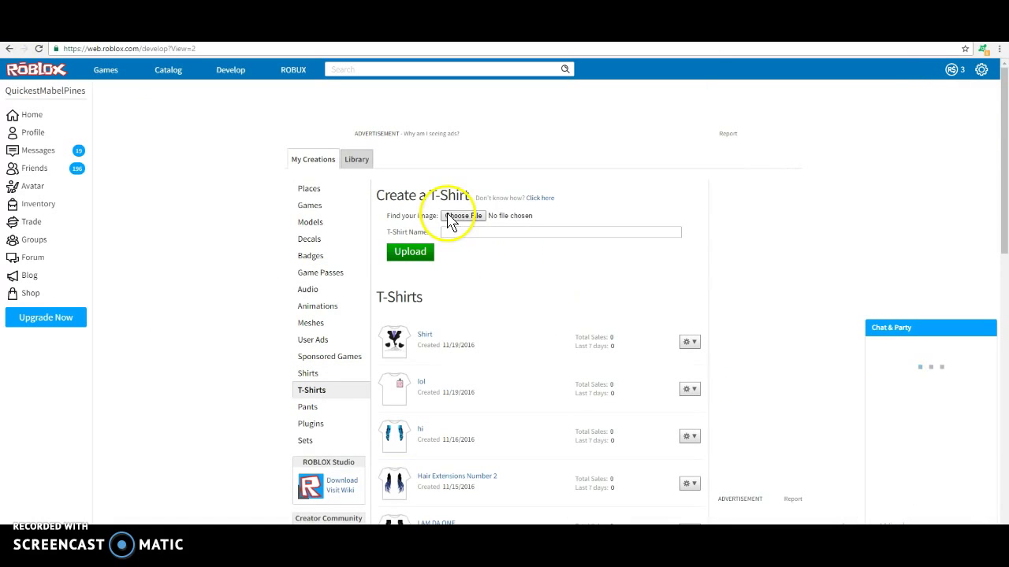
{"action": "left_click", "coordinate": [462, 223]}
{"action": "type", "text": "epic"}
{"action": "left_click", "coordinate": [412, 289]}
{"action": "left_click", "coordinate": [405, 250]}
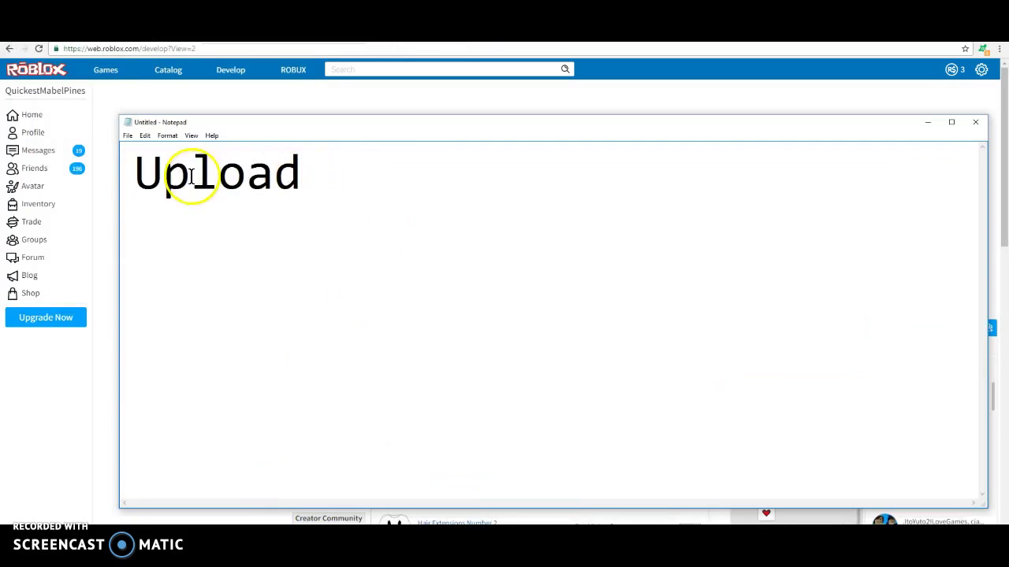
Change the Notepad caption to 'There's also another way'
{"action": "mouse_move", "coordinate": [135, 175]}
{"action": "left_mouse_down"}
{"action": "mouse_move", "coordinate": [265, 174]}
{"action": "mouse_move", "coordinate": [303, 274]}
{"action": "left_mouse_up"}
{"action": "key", "text": "Delete"}
{"action": "type", "text": "There's"}
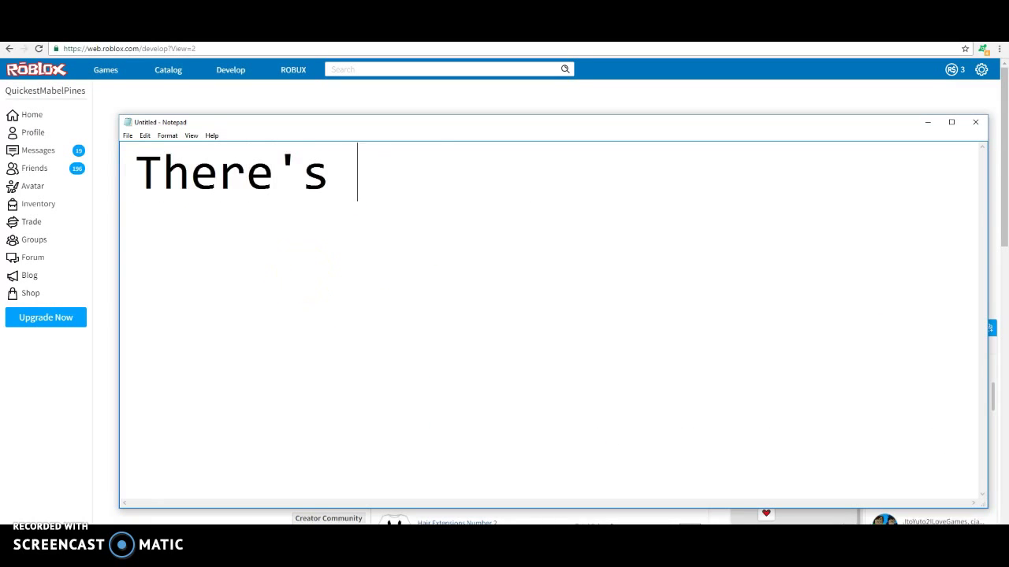
{"action": "type", "text": "always an"}
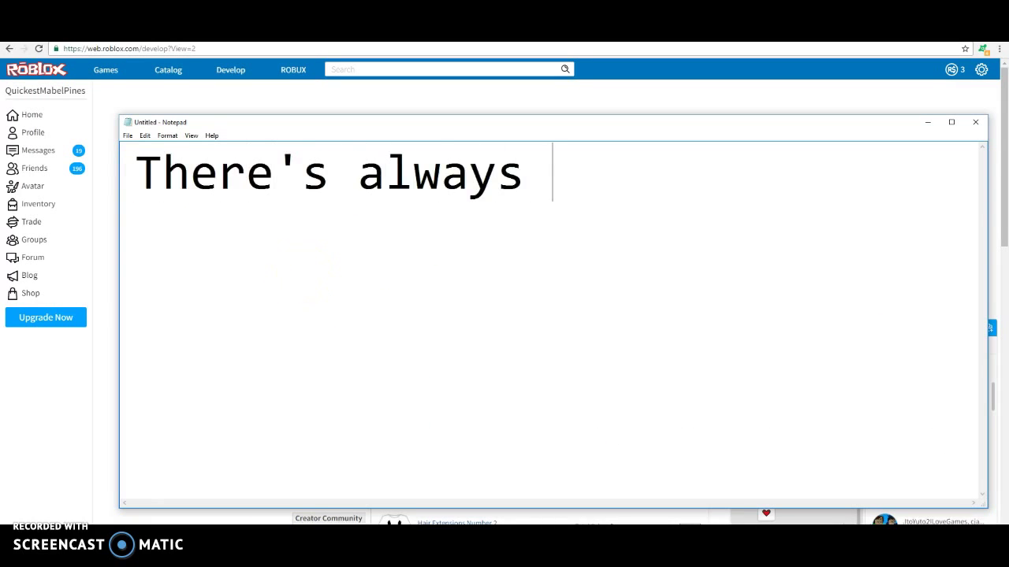
{"action": "type", "text": "other way"}
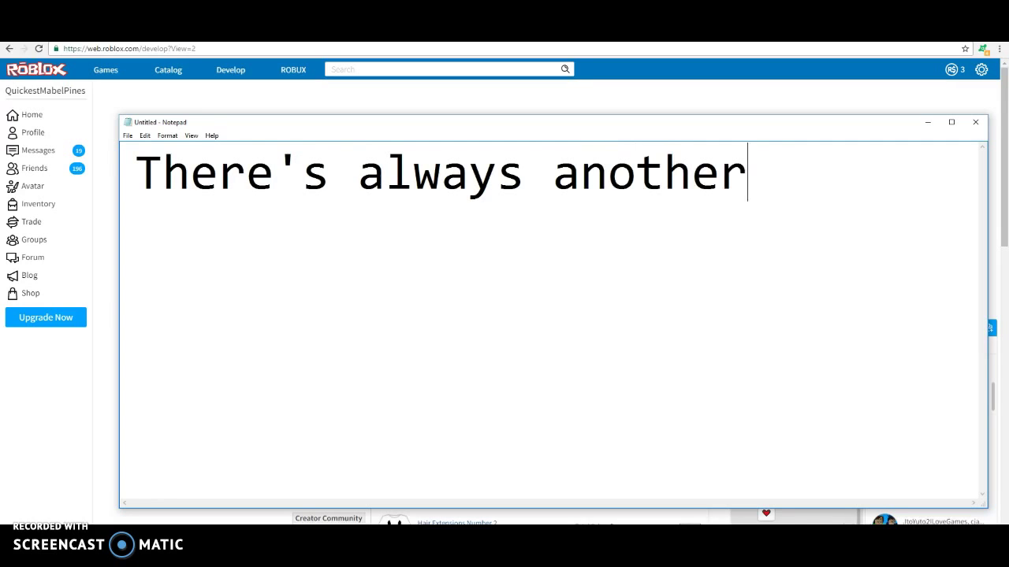
{"action": "left_click", "coordinate": [516, 189]}
{"action": "key", "text": "BackSpace"}
{"action": "key", "text": "BackSpace"}
{"action": "key", "text": "BackSpace"}
{"action": "key", "text": "BackSpace"}
{"action": "type", "text": "so"}
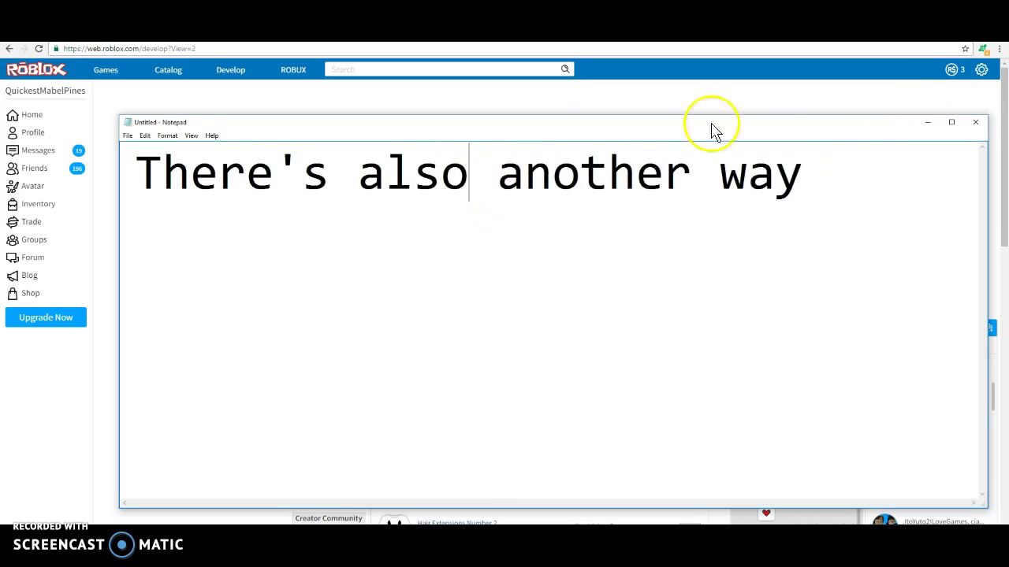
Upload Hair Extensions.png as another new T-shirt
{"action": "left_click", "coordinate": [929, 122]}
{"action": "left_click", "coordinate": [471, 213]}
{"action": "left_click", "coordinate": [504, 112]}
{"action": "mouse_move", "coordinate": [496, 91]}
{"action": "left_mouse_down"}
{"action": "mouse_move", "coordinate": [496, 156]}
{"action": "mouse_move", "coordinate": [493, 135]}
{"action": "left_mouse_up"}
{"action": "left_click", "coordinate": [292, 178]}
{"action": "left_click", "coordinate": [419, 289]}
{"action": "left_click", "coordinate": [412, 253]}
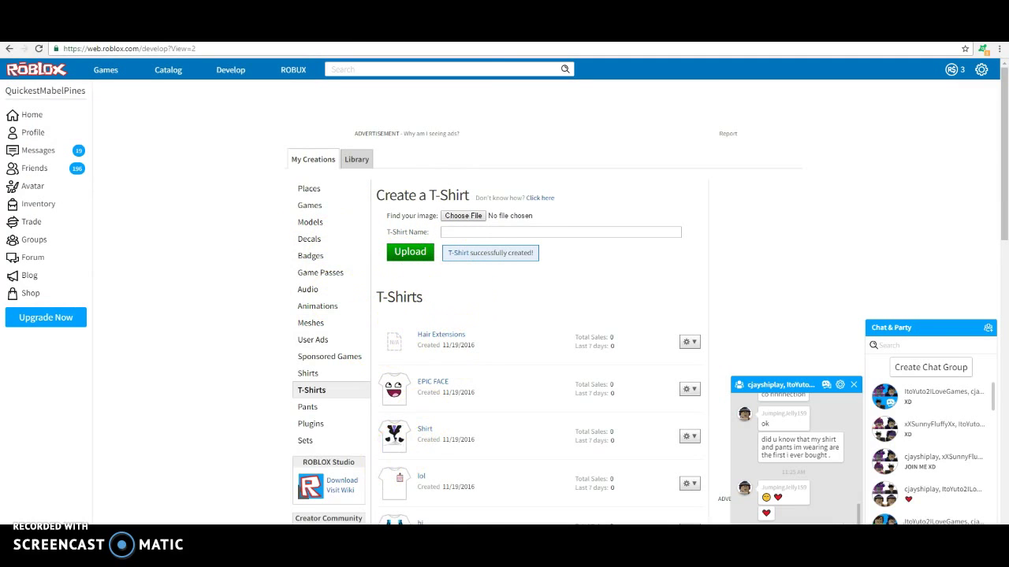
Change the Notepad caption to 'So yeah guys!'
{"action": "key", "text": "alt+Tab"}
{"action": "mouse_move", "coordinate": [136, 172]}
{"action": "left_mouse_down"}
{"action": "mouse_move", "coordinate": [637, 167]}
{"action": "mouse_move", "coordinate": [843, 184]}
{"action": "left_mouse_up"}
{"action": "key", "text": "BackSpace"}
{"action": "type", "text": "yeah guys!"}
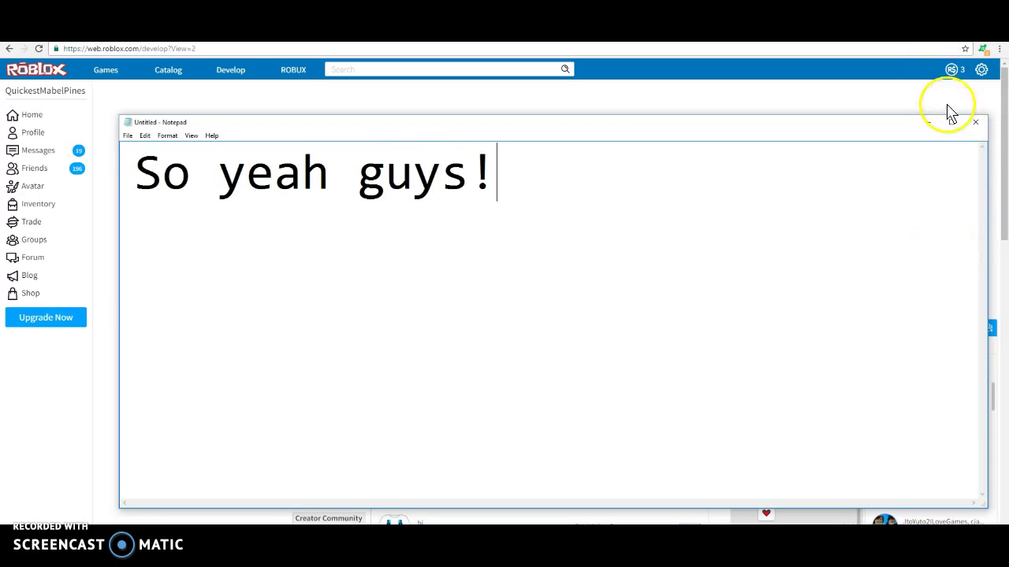
Wear the EPIC FACE T-shirt in the Avatar Customizer and refresh to show it
{"action": "left_click", "coordinate": [929, 123]}
{"action": "left_click", "coordinate": [36, 188]}
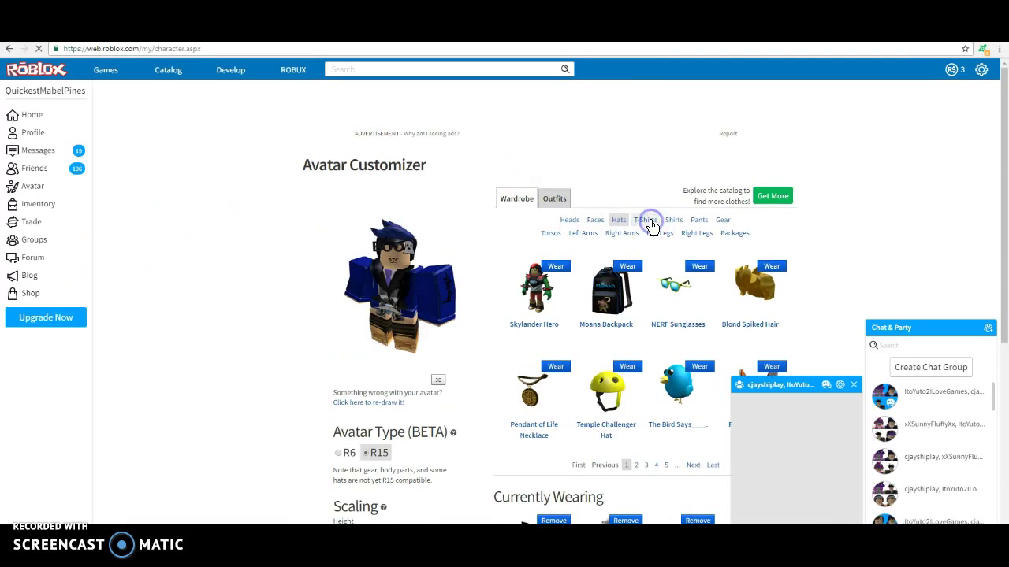
{"action": "left_click", "coordinate": [645, 221]}
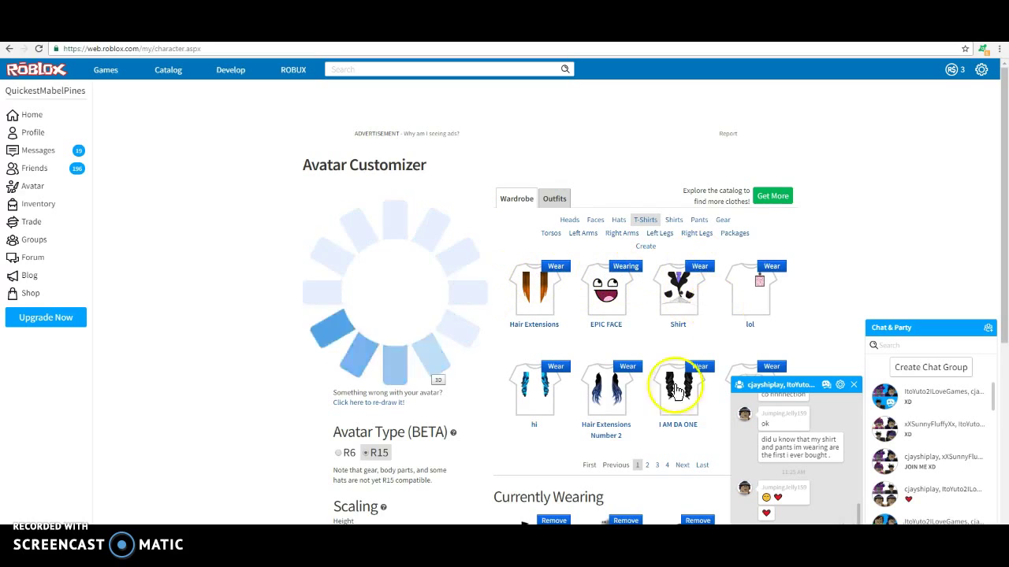
{"action": "scroll", "coordinate": [428, 384], "scroll_direction": "down", "scroll_amount": 4}
{"action": "left_click", "coordinate": [396, 389]}
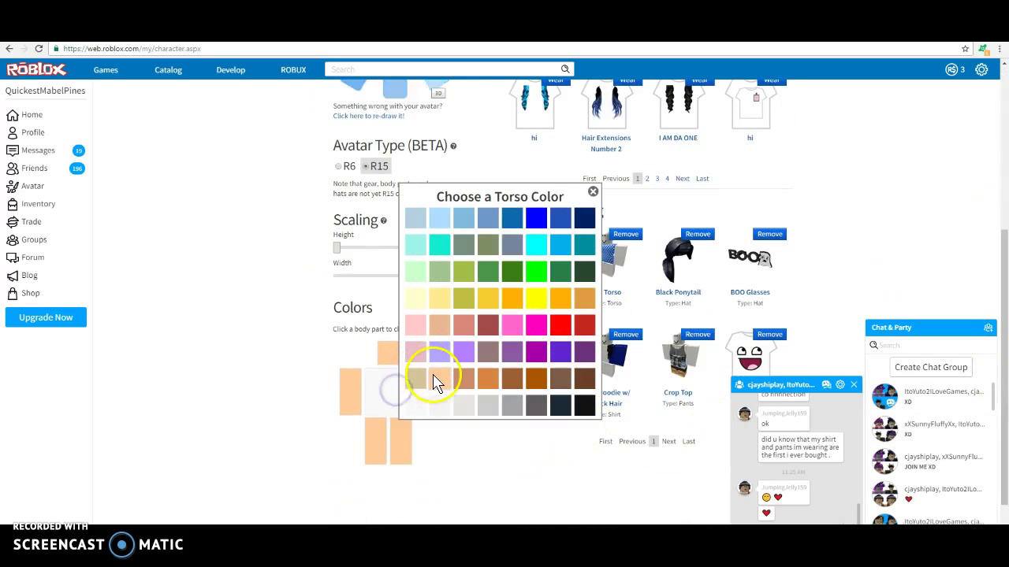
{"action": "key", "text": "F5"}
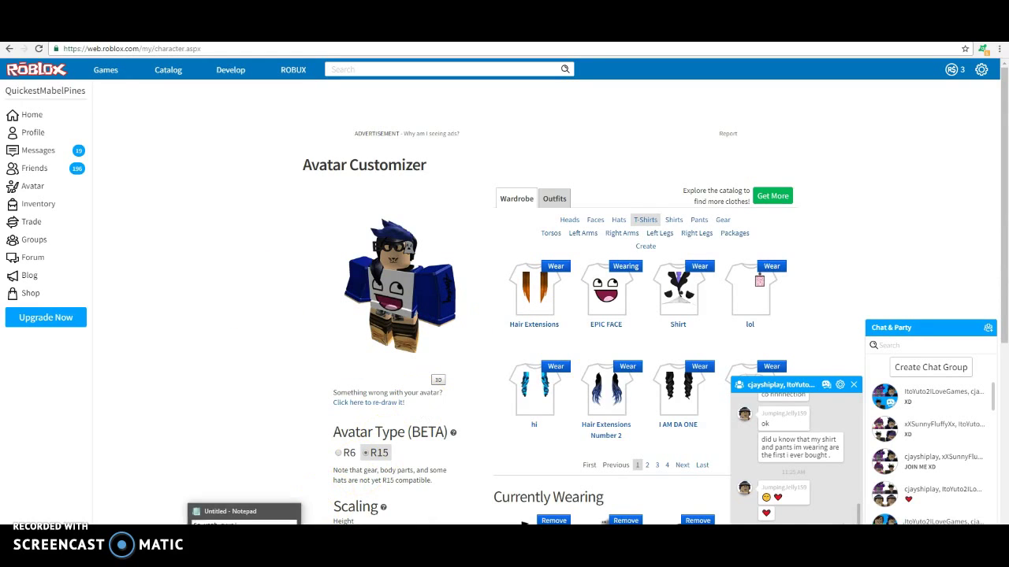
Bring Notepad back up and erase the old 'So yeah guys' and 'LEL' captions
{"action": "left_click", "coordinate": [246, 552]}
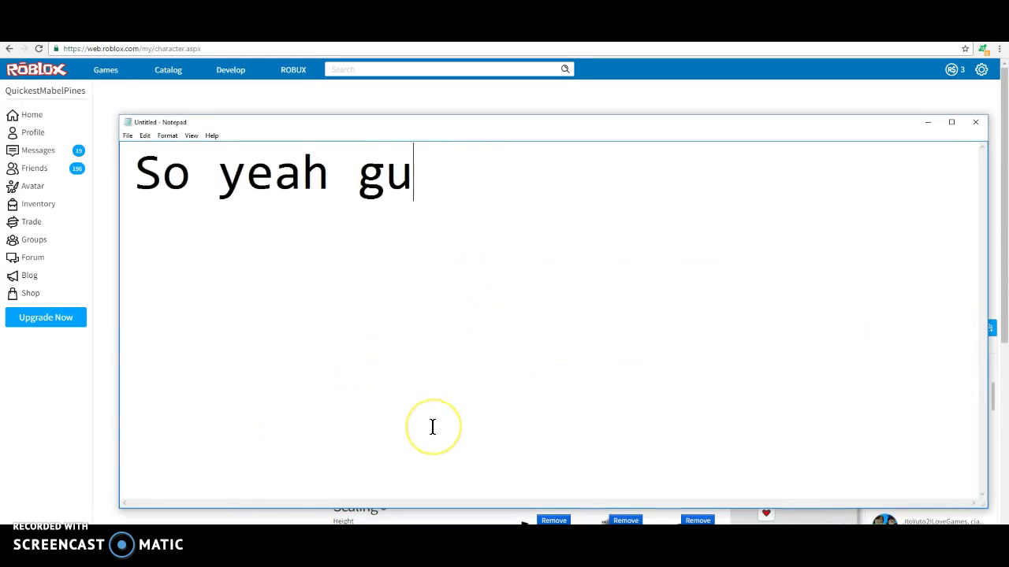
{"action": "key", "text": "BackSpace"}
{"action": "key", "text": "BackSpace"}
{"action": "key", "text": "BackSpace"}
{"action": "type", "text": "LEL"}
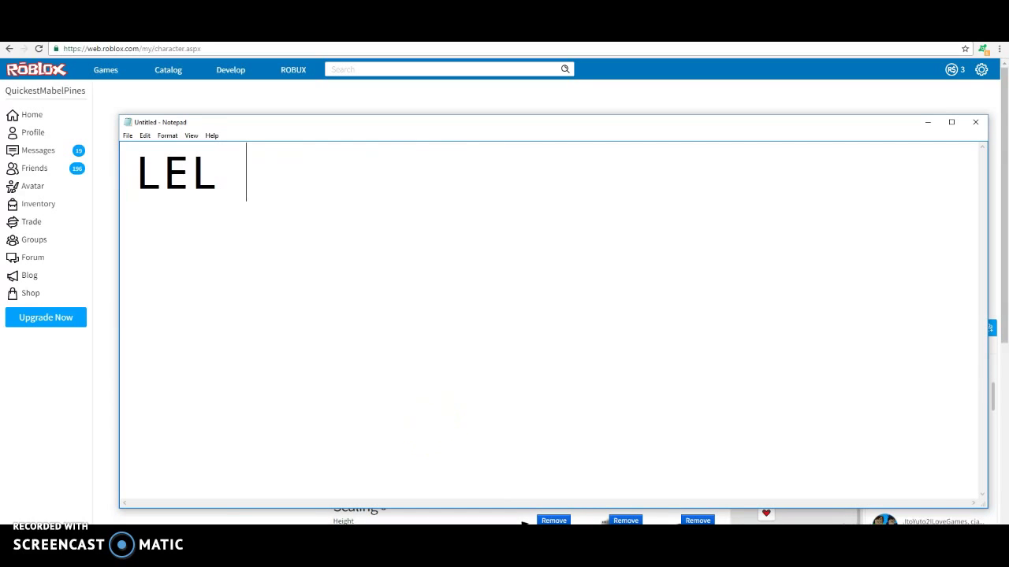
{"action": "key", "text": "BackSpace"}
{"action": "key", "text": "BackSpace"}
{"action": "key", "text": "BackSpace"}
Write the farewell 'Bye and please like and subscribe', then erase it to leave the caption blank
{"action": "type", "text": "B"}
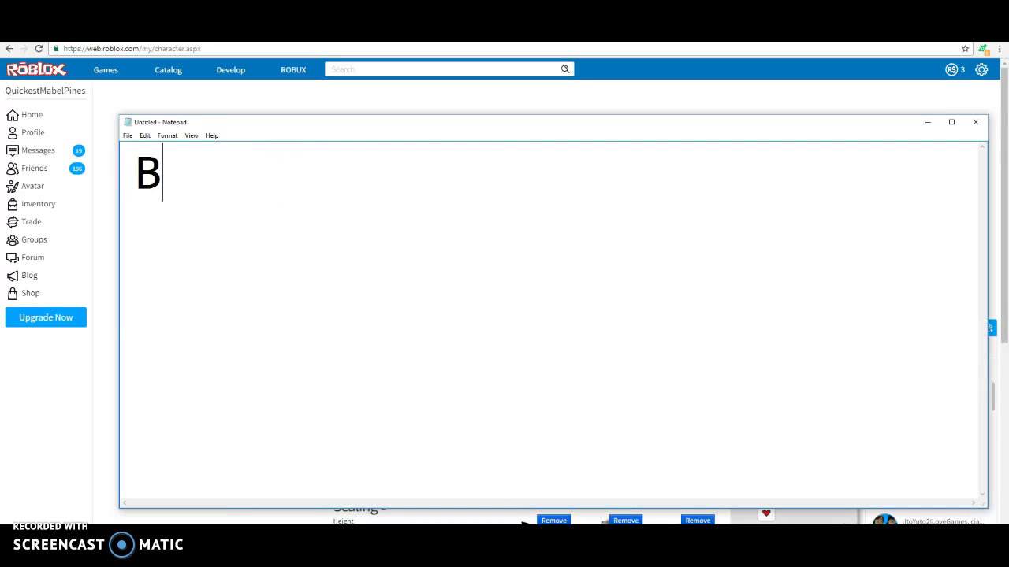
{"action": "type", "text": "yye"}
{"action": "type", "text": " and ple"}
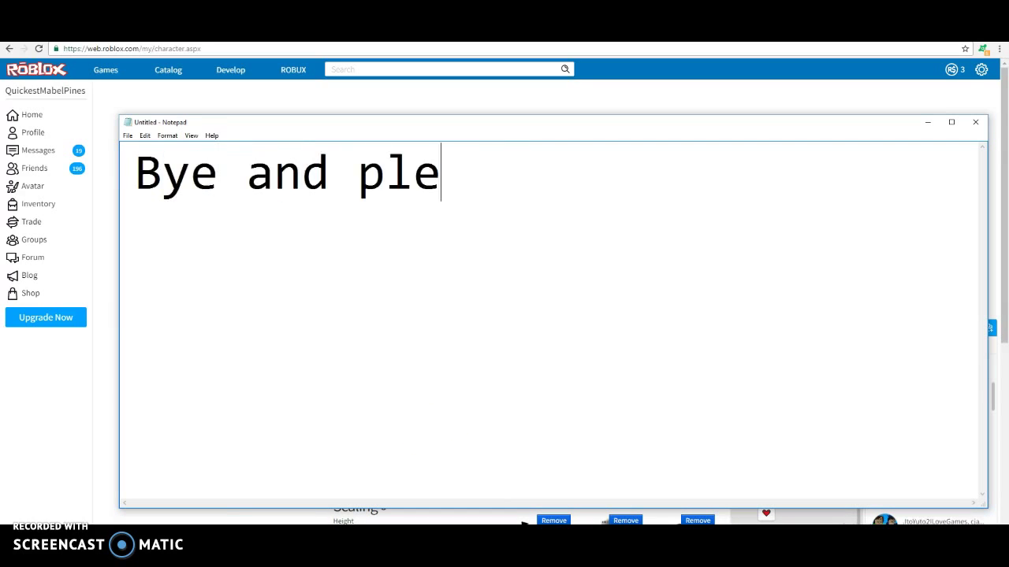
{"action": "key", "text": "BackSpace"}
{"action": "key", "text": "BackSpace"}
{"action": "type", "text": "se li"}
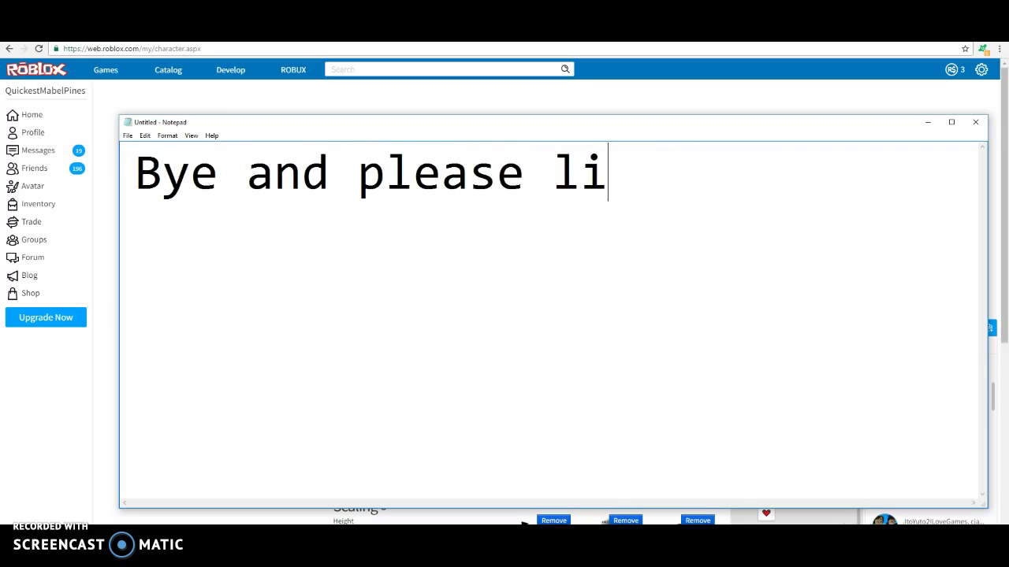
{"action": "type", "text": "ke and subscribe"}
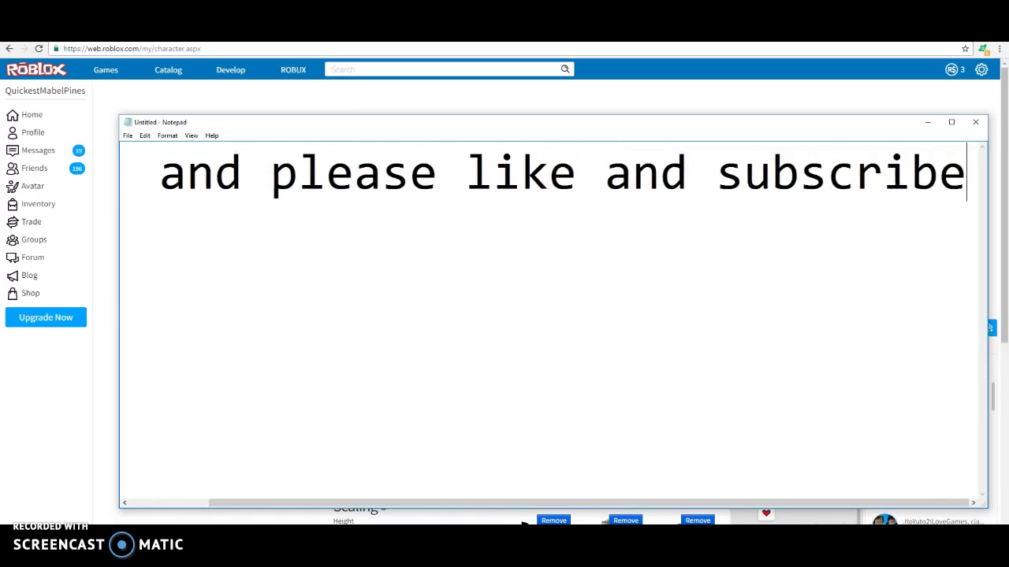
{"action": "key", "text": "BackSpace"}
{"action": "key", "text": "BackSpace"}
{"action": "key", "text": "BackSpace"}
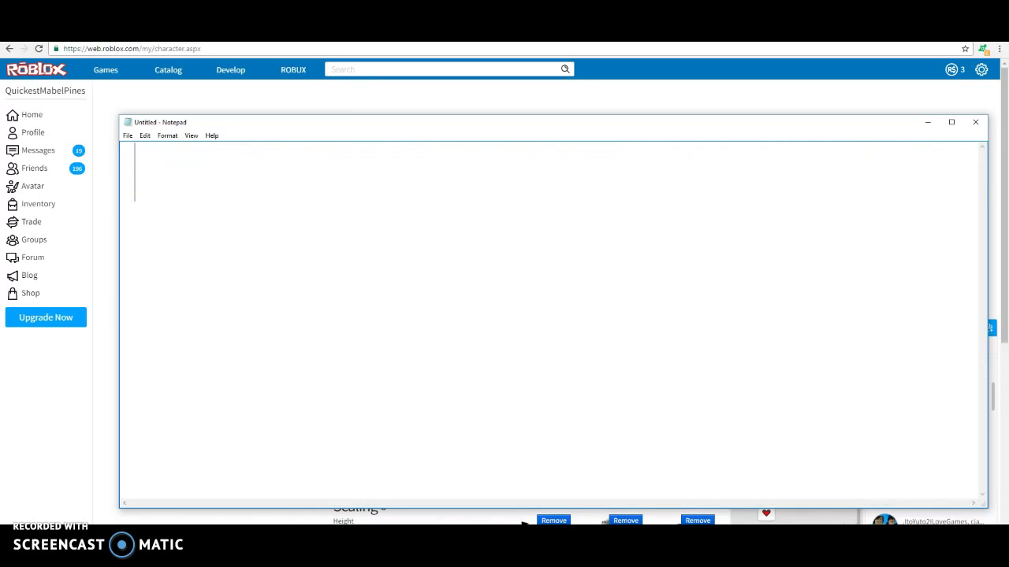